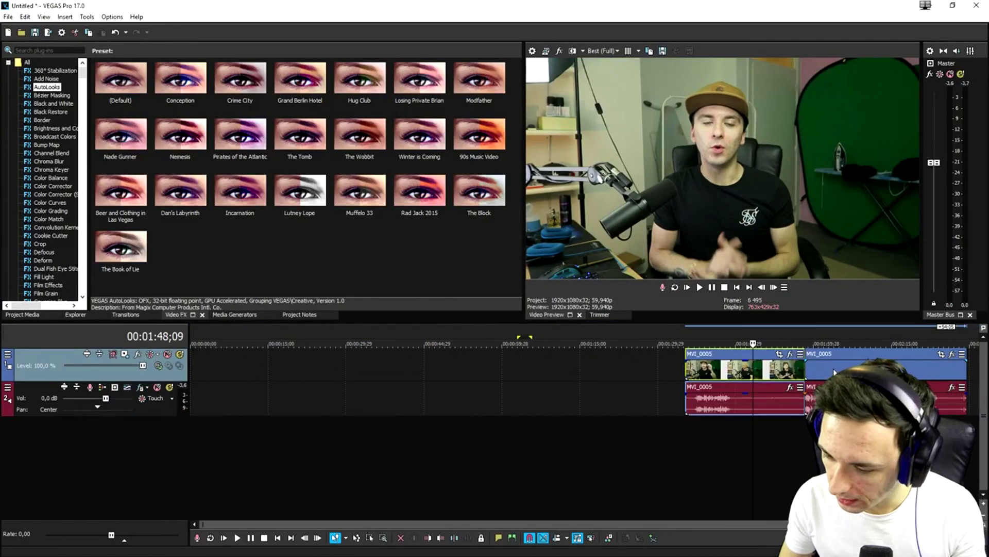
# - Drag the MVI_0005 clip to the start of the timeline
pyautogui.moveTo(825, 367); pyautogui.dragTo(210, 367)
# - Zoom into the clip's frame by shrinking its Event Pan/Crop box
pyautogui.click(246, 366)
pyautogui.scroll(3, 465, 359)
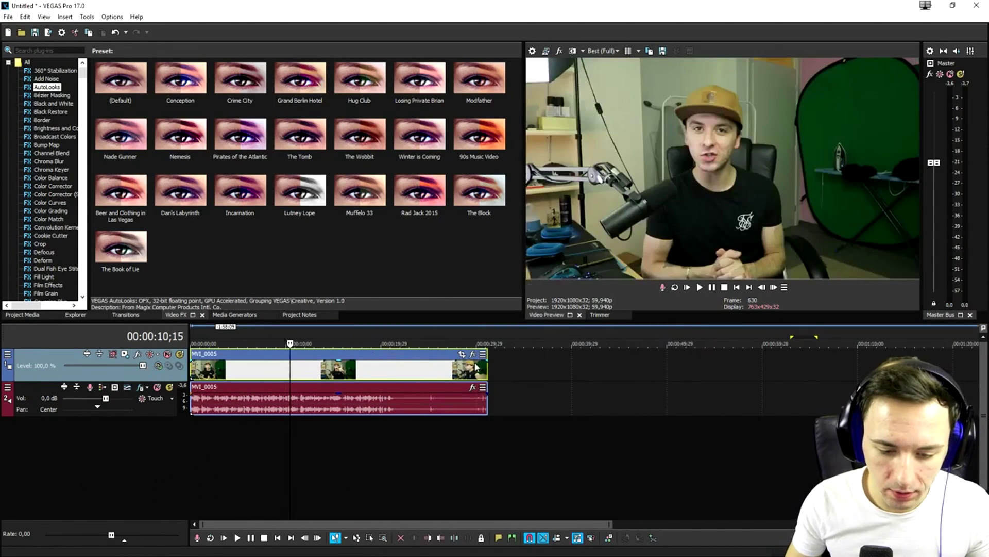
pyautogui.click(461, 354)
pyautogui.moveTo(810, 324); pyautogui.dragTo(782, 328)
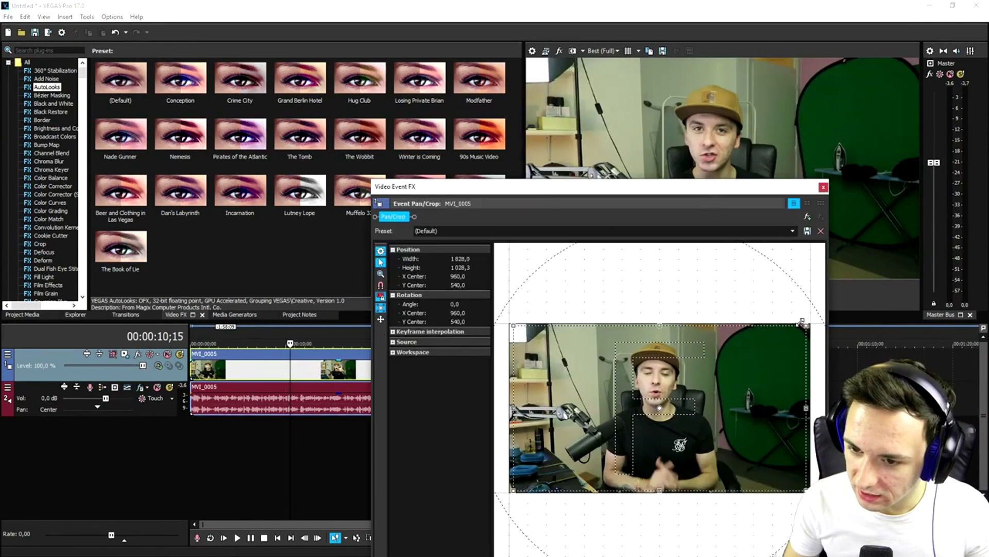
pyautogui.click(823, 186)
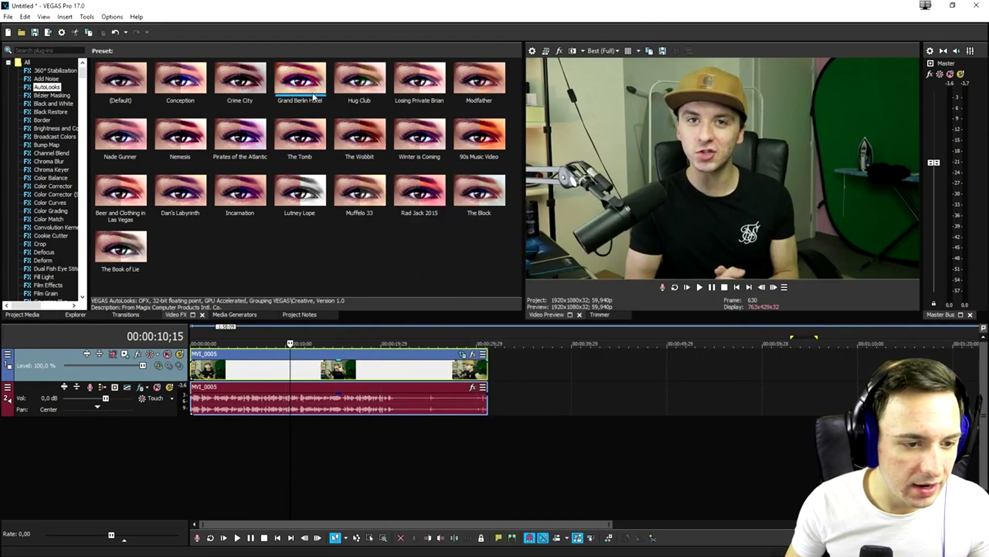
# - Apply the LUT Filter 'Cinema 2' preset to the MVI_0005 event
pyautogui.scroll(-1, 33, 215)
pyautogui.scroll(-4, 34, 215)
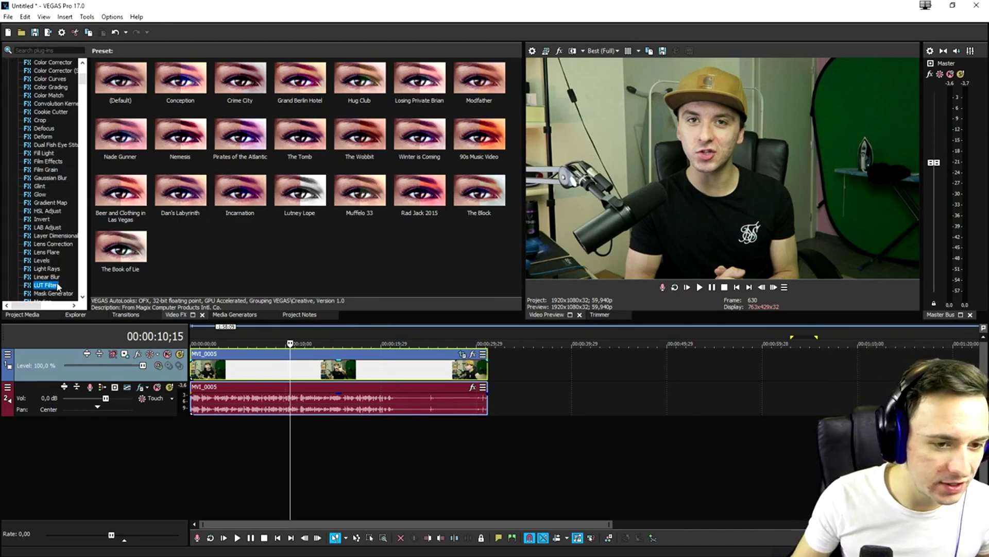
pyautogui.moveTo(300, 78); pyautogui.dragTo(335, 366)
pyautogui.click(823, 186)
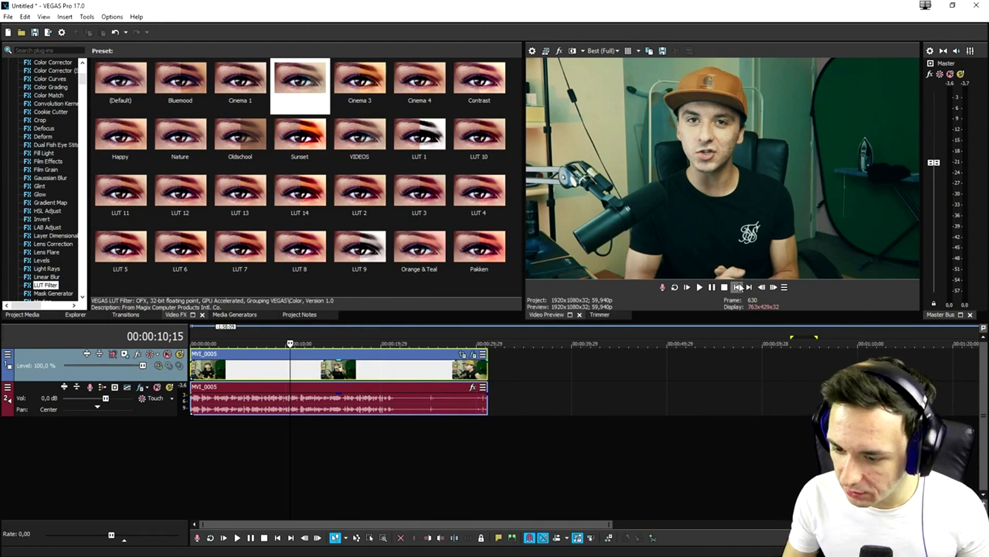
# - Play back the graded clip from around 8 seconds
pyautogui.click(738, 287)
pyautogui.scroll(4, 395, 381)
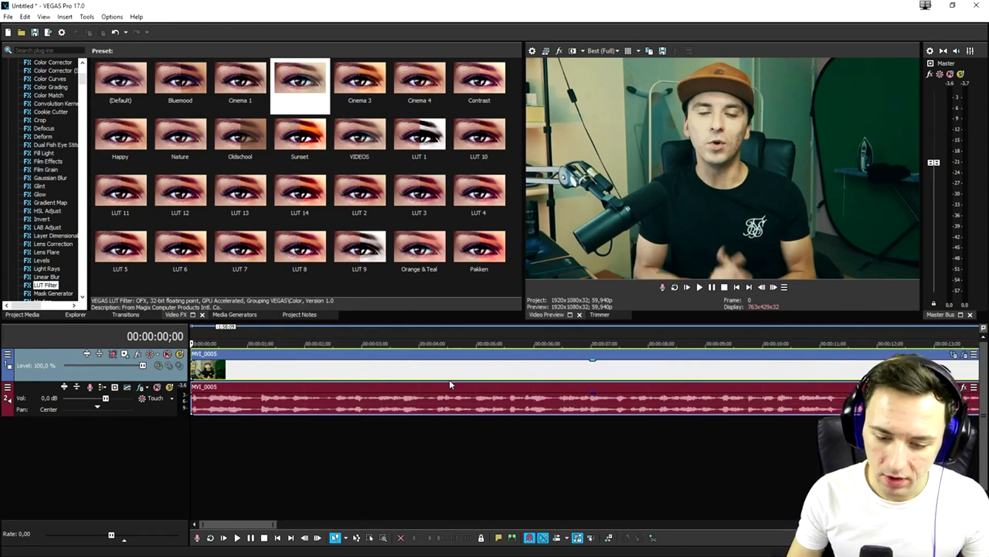
pyautogui.scroll(-2, 394, 381)
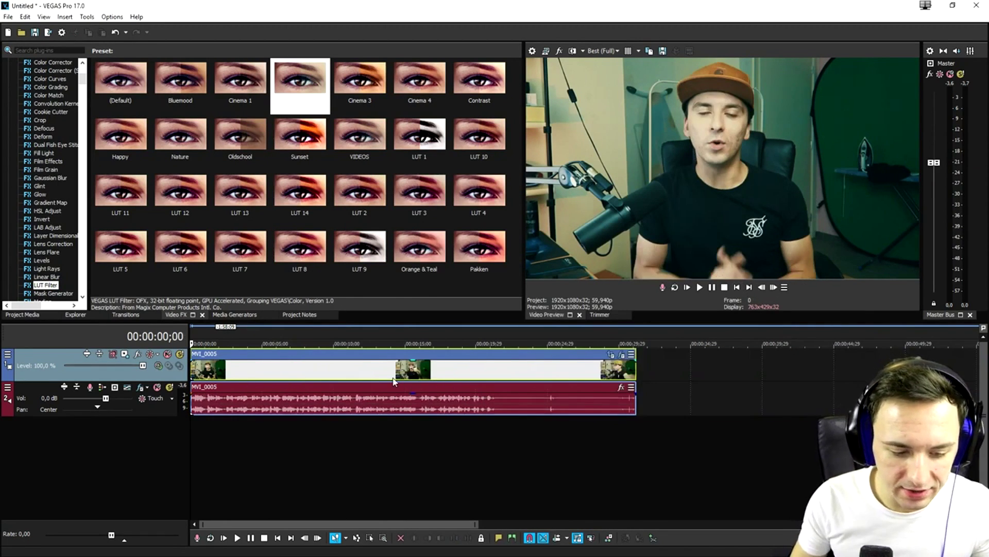
pyautogui.scroll(4, 394, 381)
pyautogui.click(518, 355)
pyautogui.press('space')
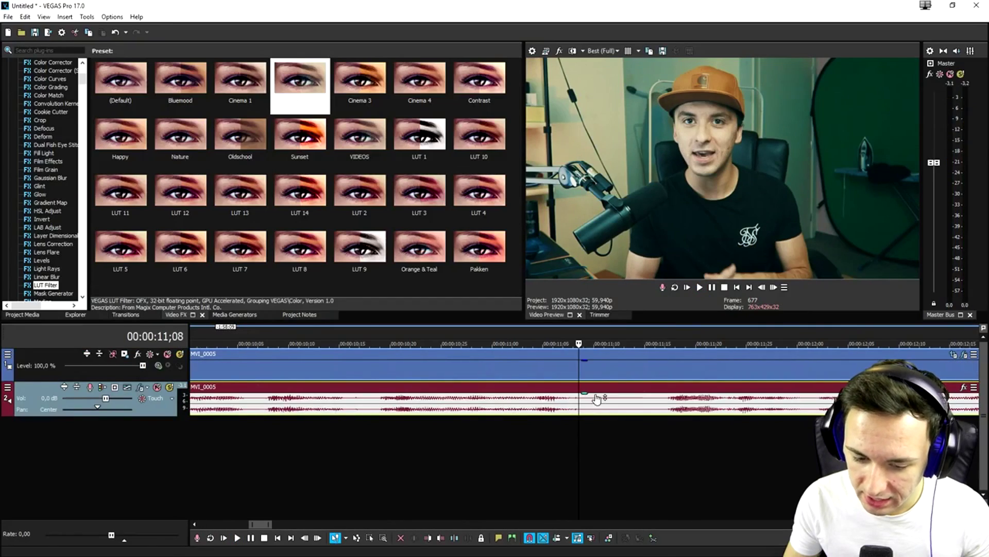
# - Split the clip at 11;17 and again at 11;08
pyautogui.scroll(-3, 596, 399)
pyautogui.click(512, 402)
pyautogui.click(610, 403)
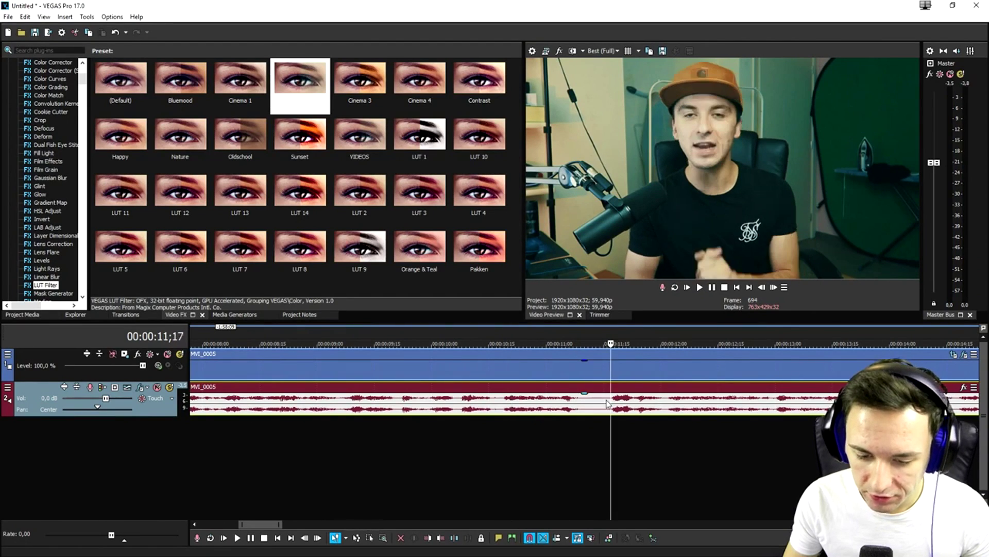
pyautogui.press('s')
pyautogui.click(577, 401)
pyautogui.press('s')
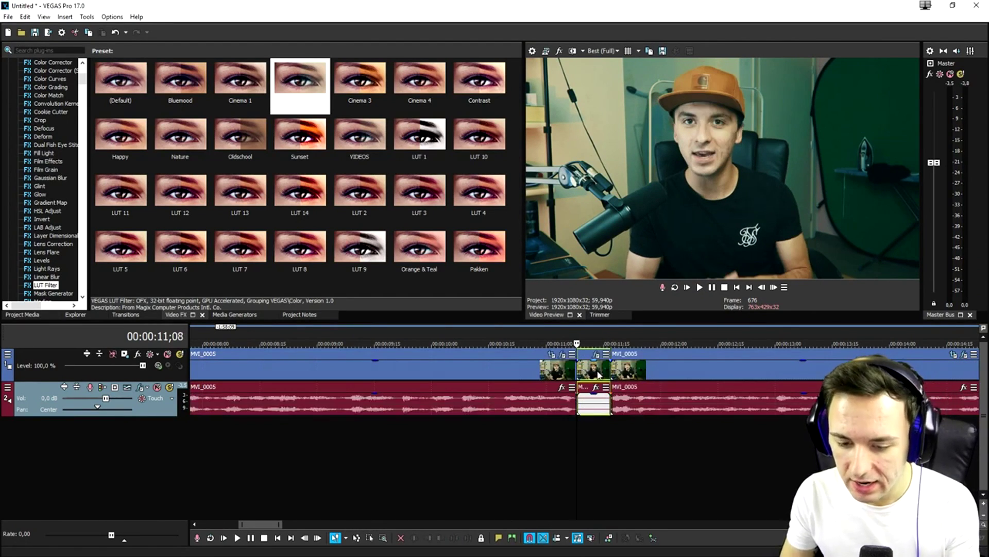
# - Delete the short middle piece and slide the right part left to close the gap
pyautogui.scroll(1, 598, 375)
pyautogui.press('Delete')
pyautogui.moveTo(644, 373); pyautogui.dragTo(599, 376)
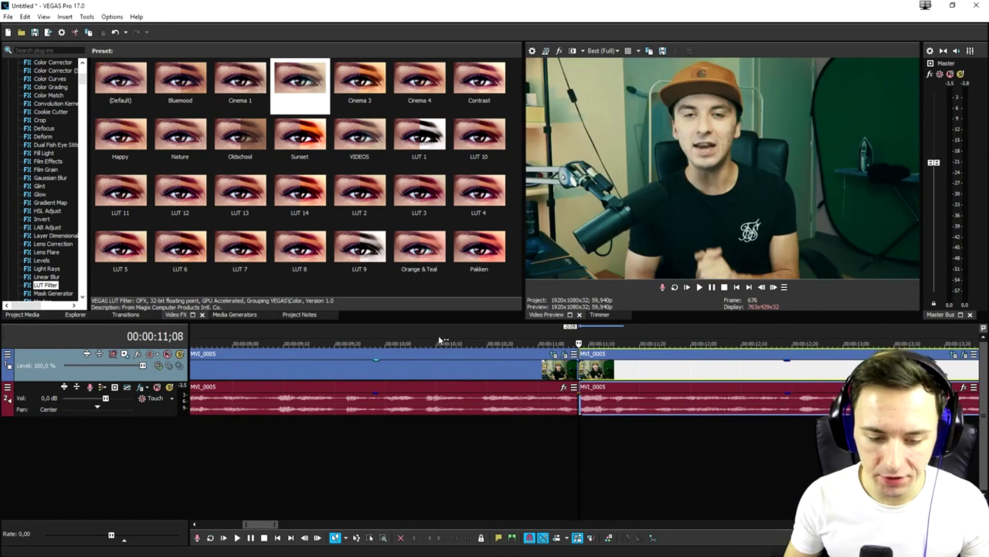
pyautogui.click(409, 336)
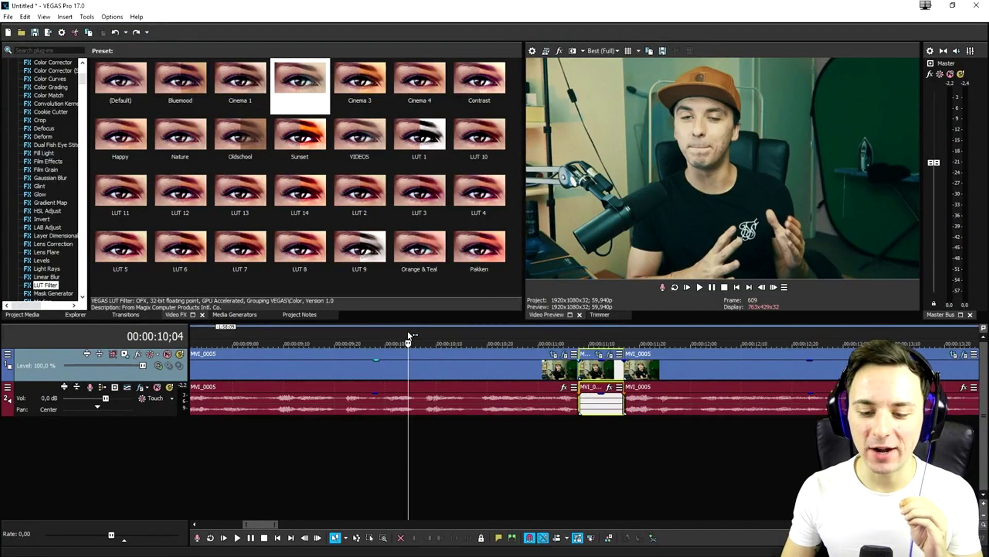
# - Select a time range starting about 11;07 over the short piece and apply Edit > Smart Split
pyautogui.doubleClick(602, 369)
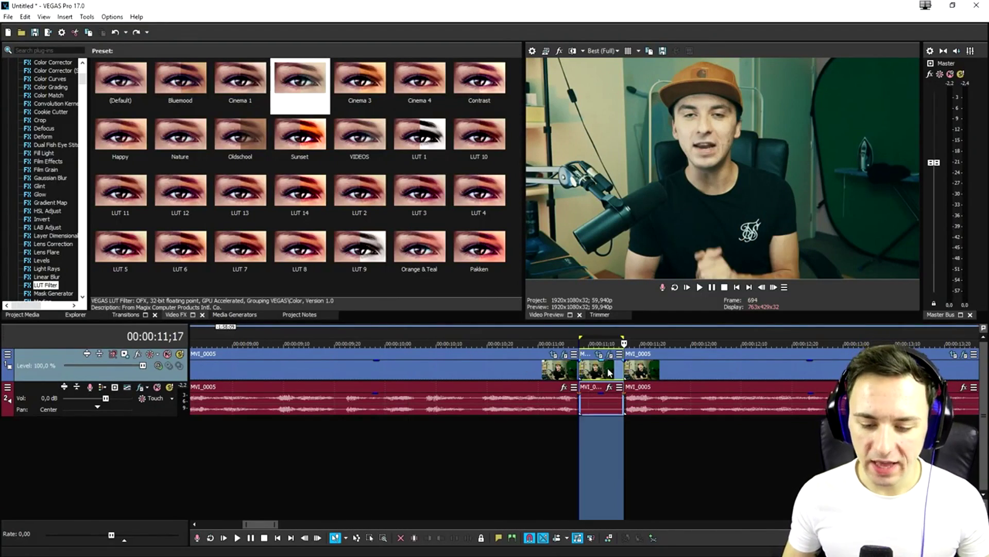
pyautogui.hotkey('ctrl', 'z')
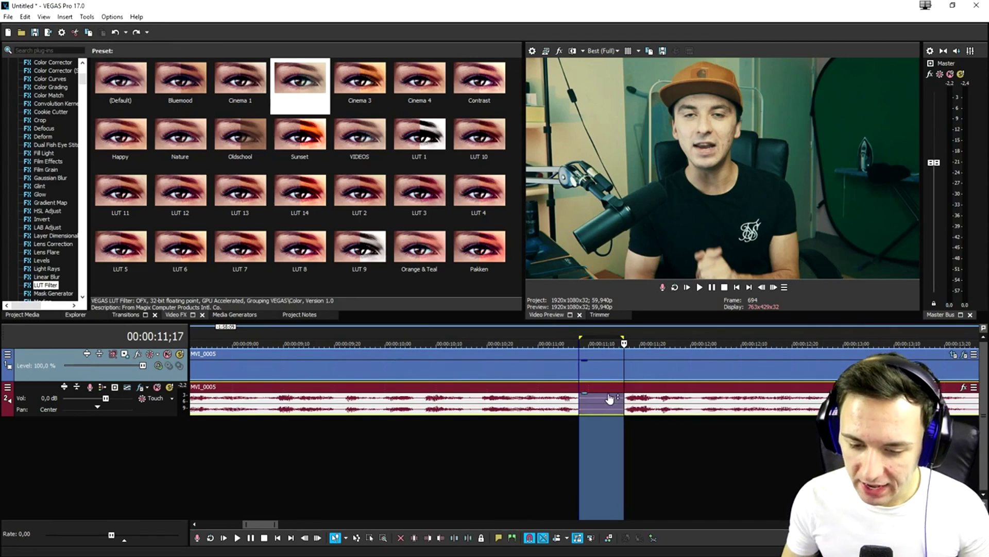
pyautogui.scroll(3, 614, 395)
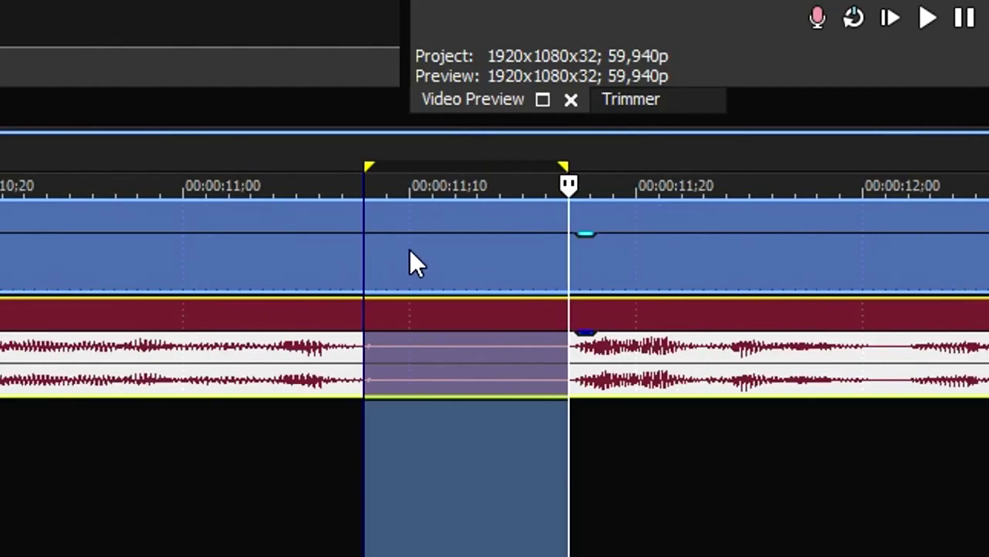
pyautogui.scroll(2, 520, 376)
pyautogui.moveTo(254, 161)
pyautogui.mouseDown()
pyautogui.moveTo(234, 164)
pyautogui.moveTo(253, 170)
pyautogui.mouseUp()
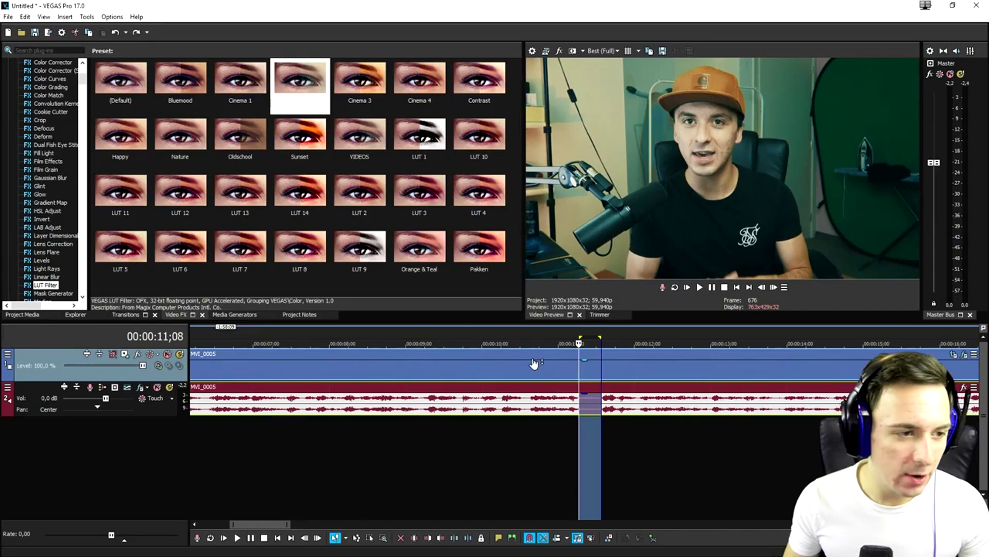
pyautogui.click(25, 16)
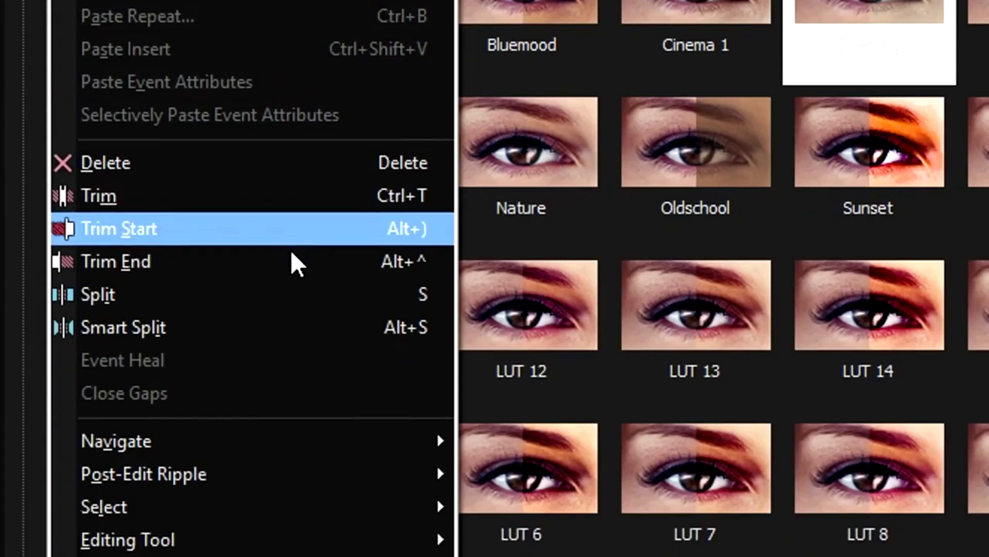
pyautogui.click(297, 335)
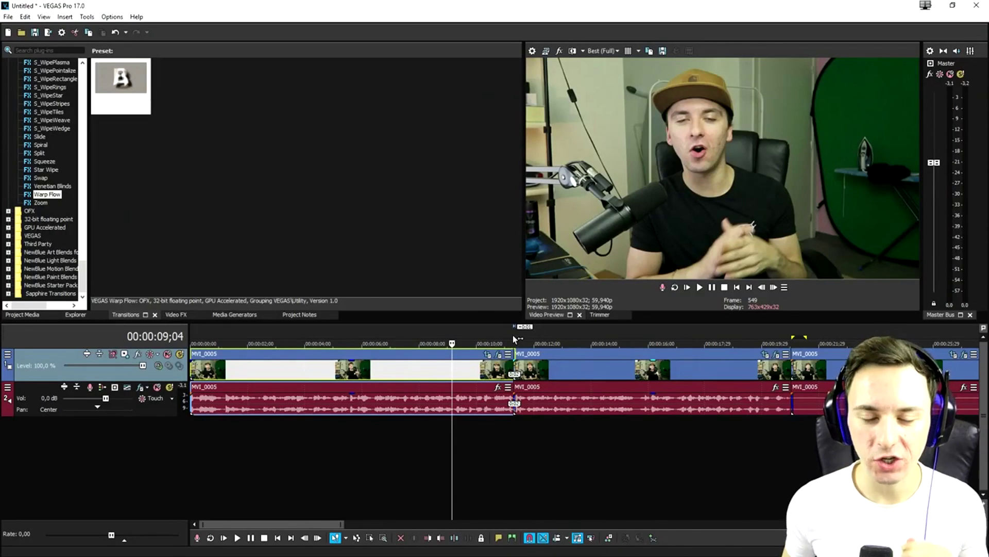
pyautogui.click(474, 341)
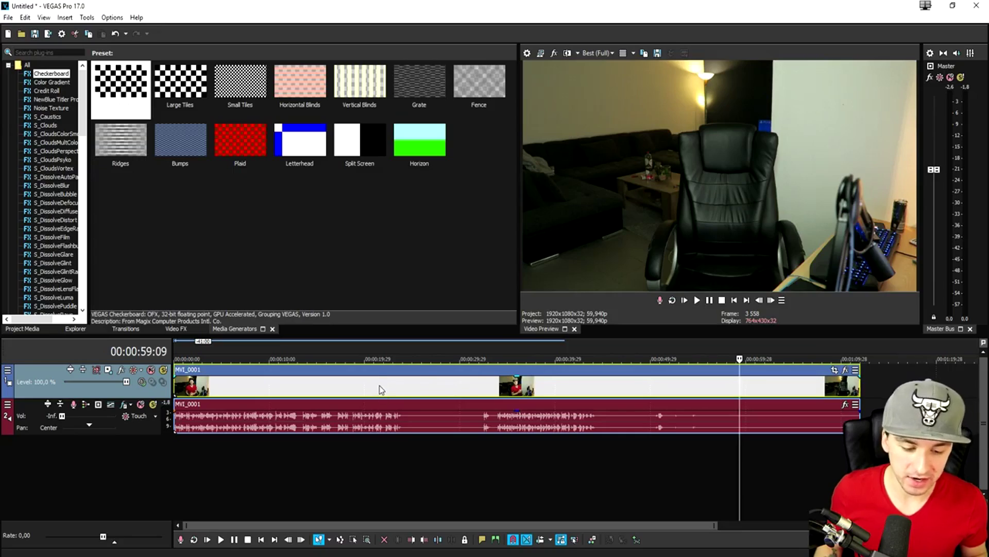
# - Move the playhead to 00:00:21:16 on the MVI_0001 clip
pyautogui.click(382, 389)
pyautogui.scroll(2, 434, 397)
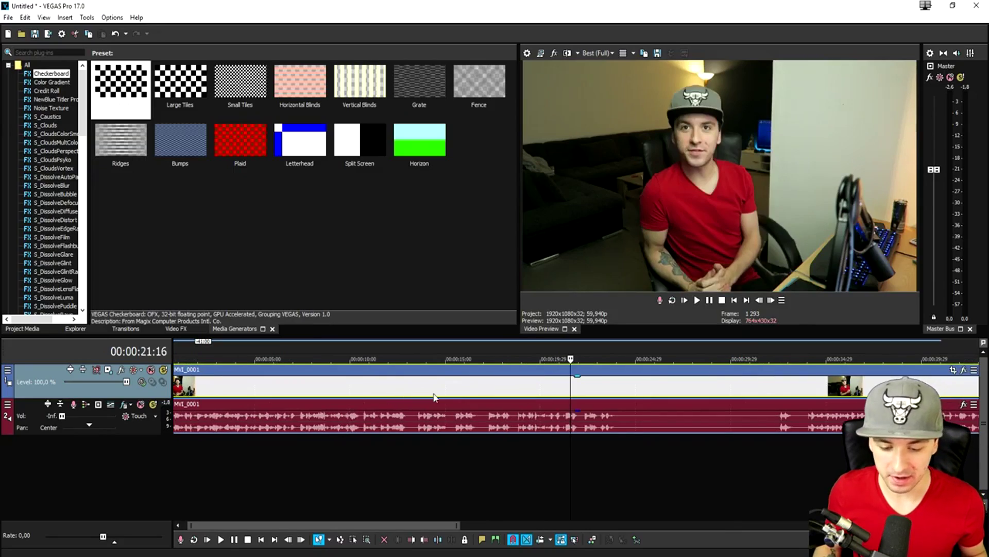
# - Play MVI_0001 from 23:10 and stop where the chair is empty
pyautogui.click(607, 390)
pyautogui.scroll(3, 606, 390)
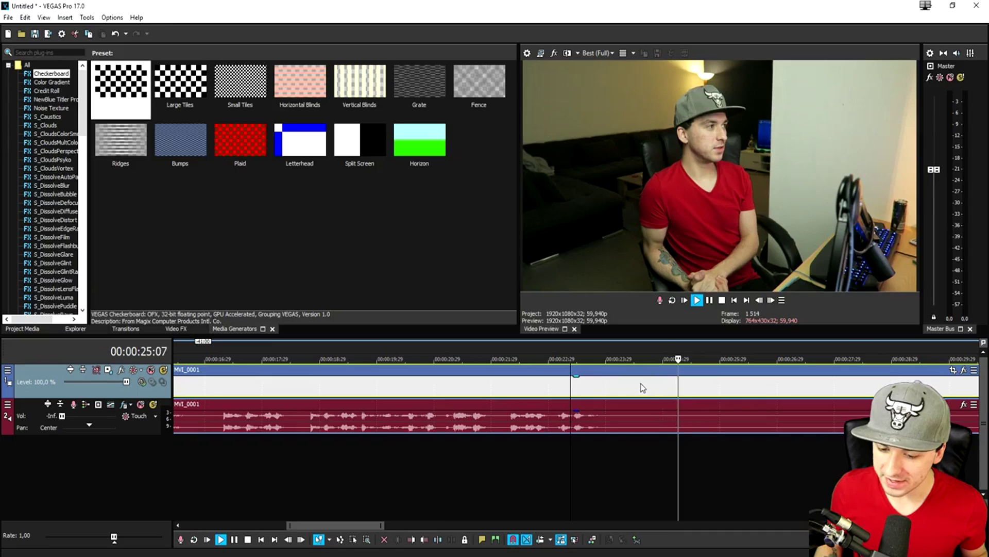
pyautogui.press('space')
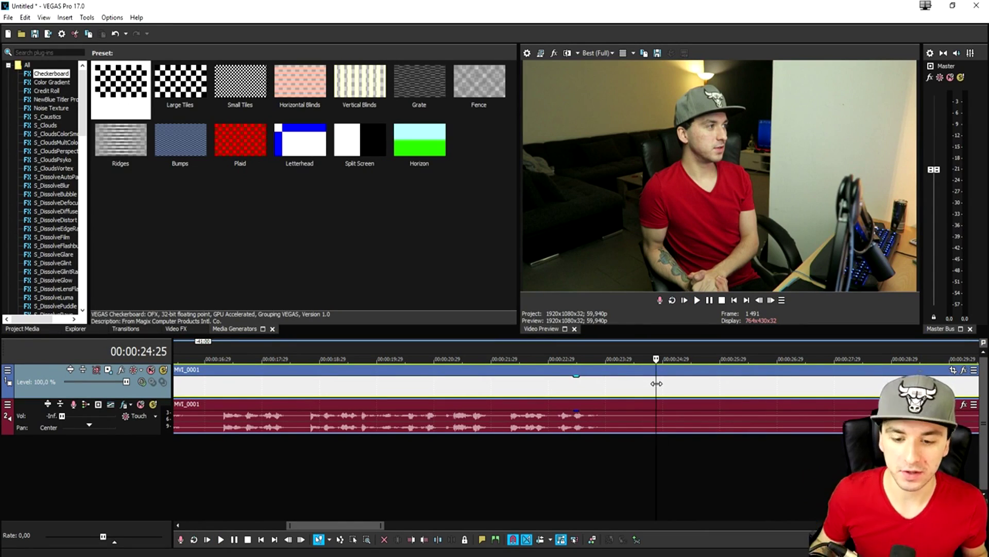
pyautogui.scroll(-8, 656, 384)
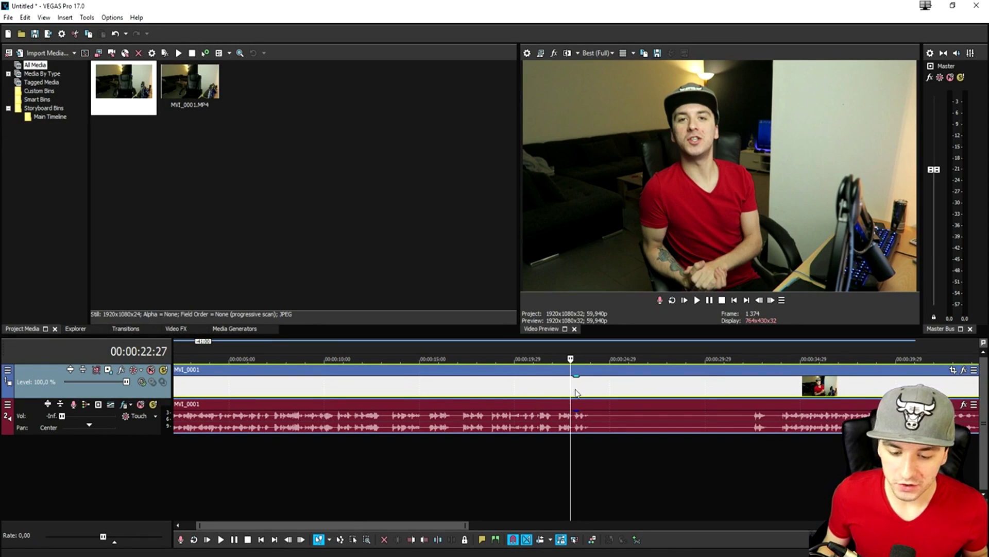
# - Save the frame at 24:03 as the snapshot Image3.jpg
pyautogui.click(580, 392)
pyautogui.scroll(4, 580, 392)
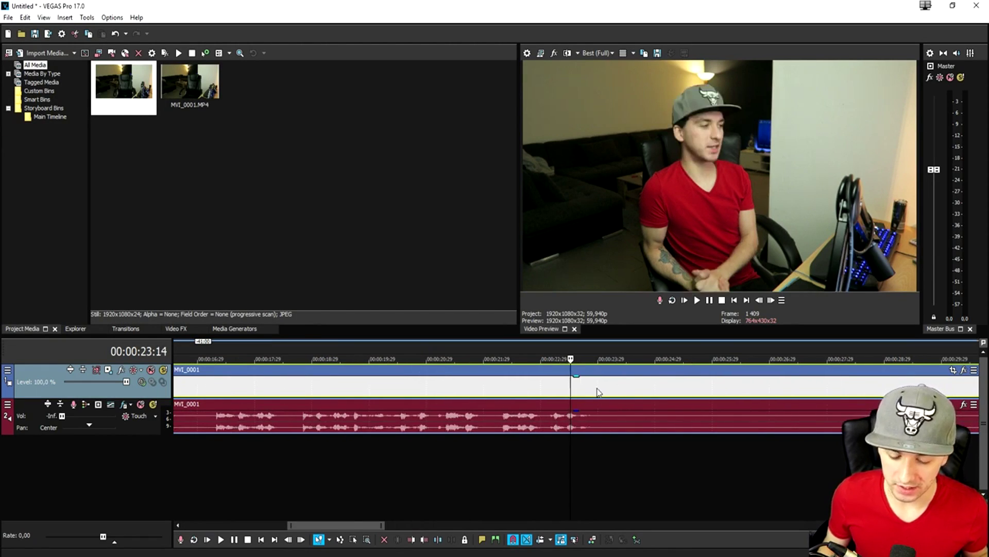
pyautogui.click(607, 384)
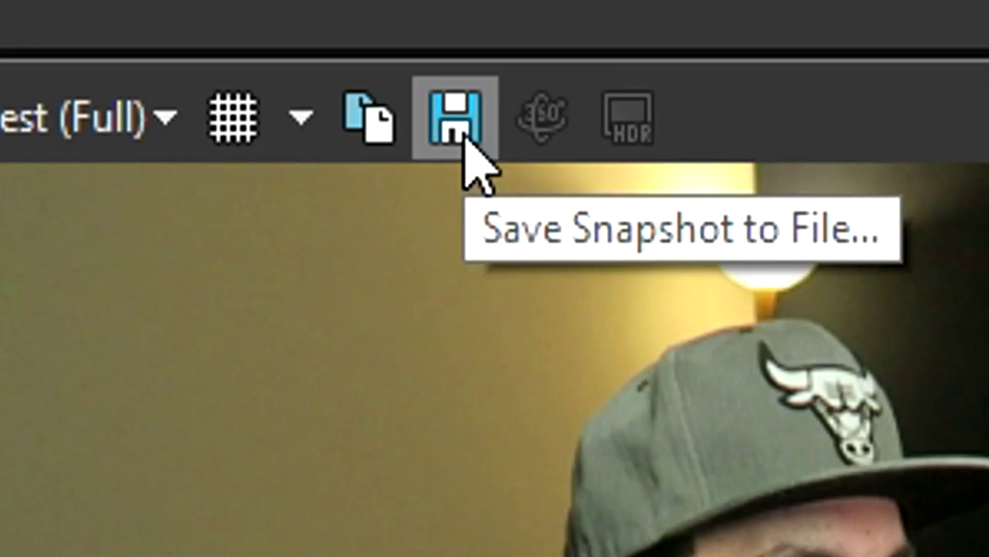
pyautogui.click(657, 54)
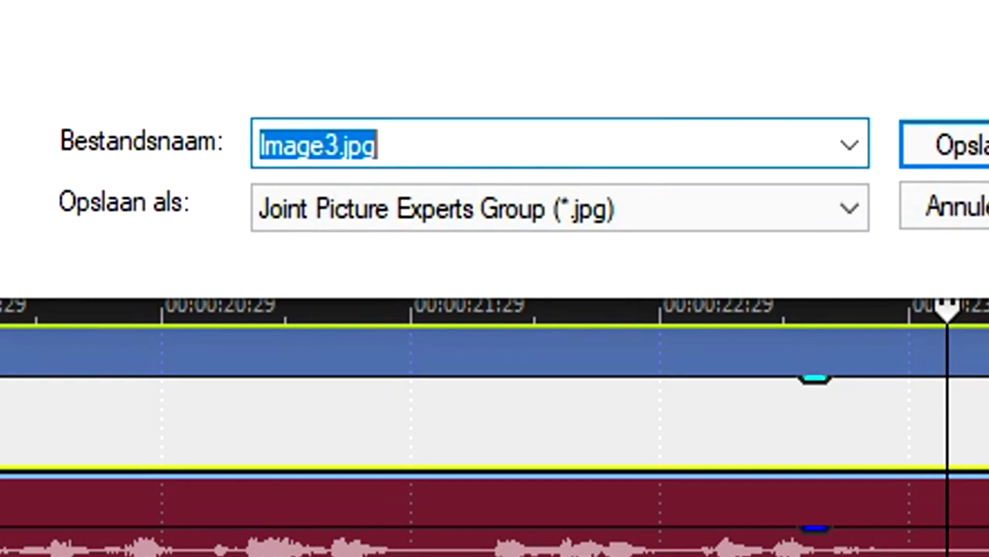
pyautogui.press('Return')
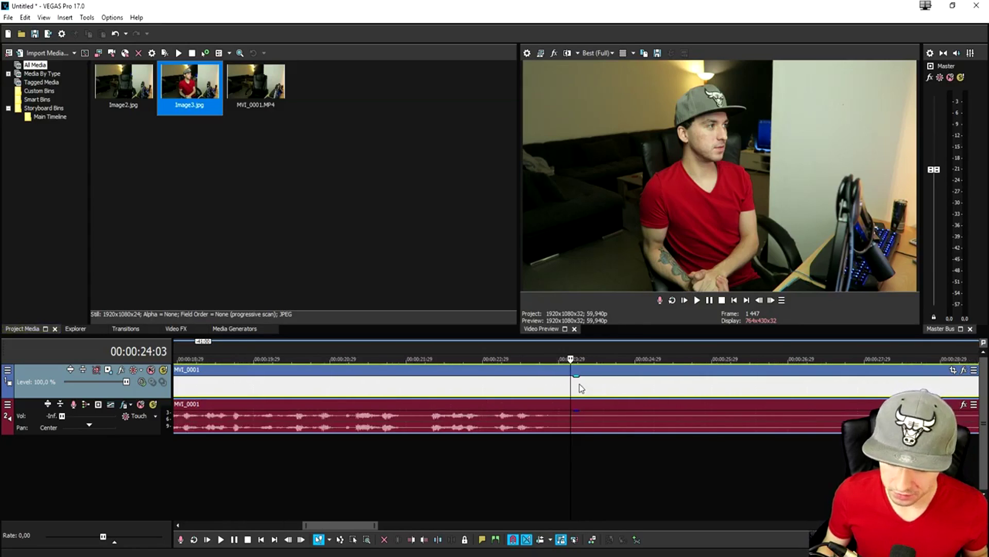
# - Split the clip there, push the second half right, and drop Image3.jpg into the gap
pyautogui.click(579, 386)
pyautogui.press('s')
pyautogui.scroll(-5, 579, 387)
pyautogui.moveTo(572, 385); pyautogui.dragTo(760, 387)
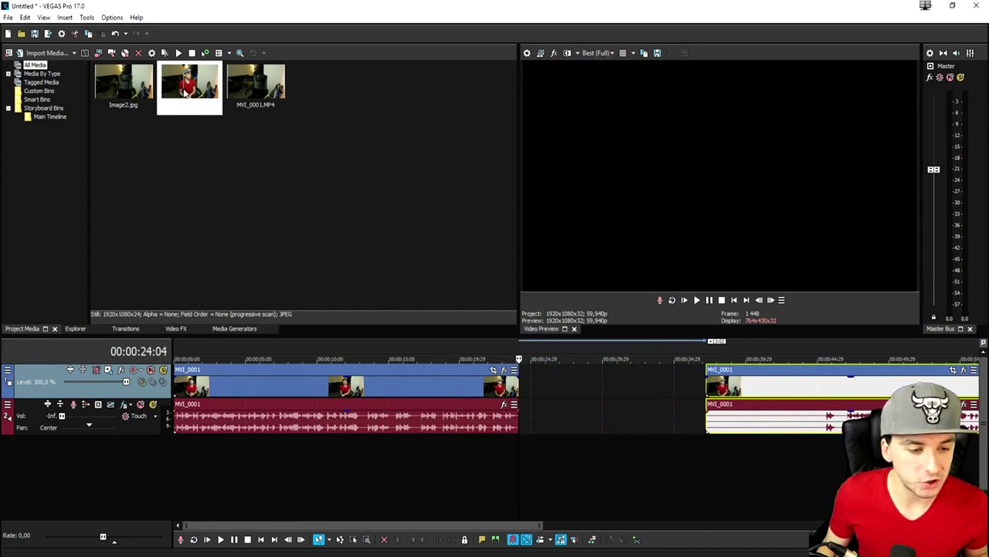
pyautogui.moveTo(185, 93); pyautogui.dragTo(328, 152)
pyautogui.moveTo(528, 391); pyautogui.dragTo(735, 387)
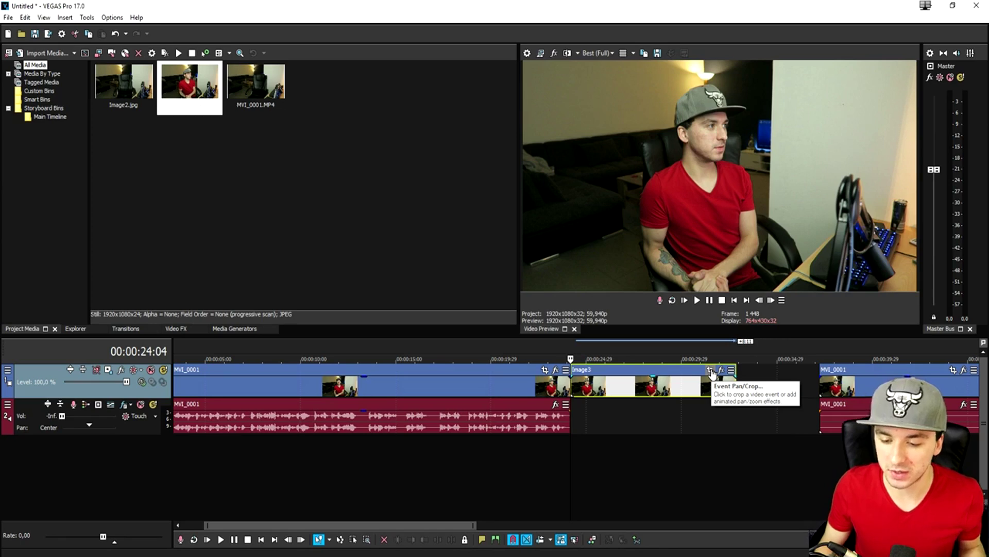
# - Enable Mask in Image3's Pan/Crop and start a pen path up along the left arm
pyautogui.click(711, 370)
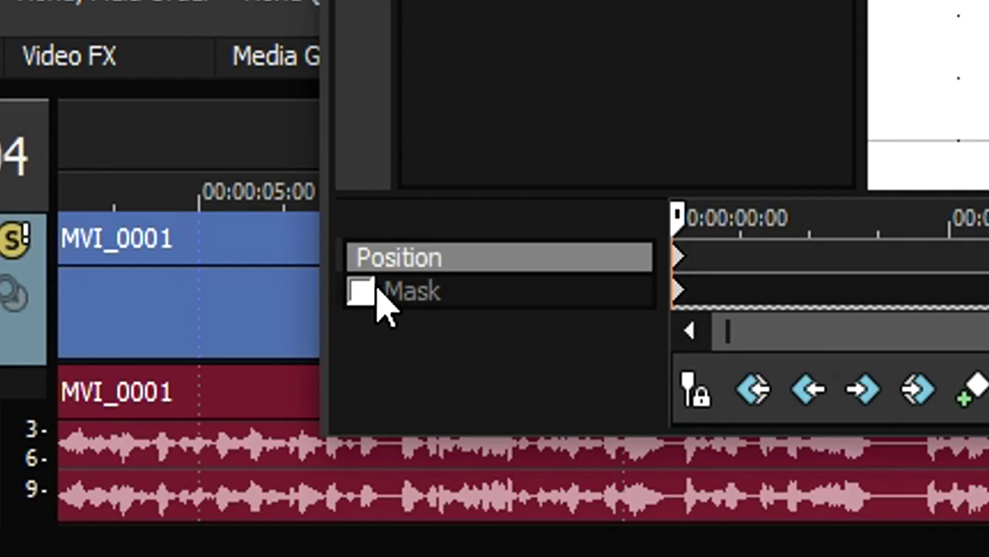
pyautogui.click(242, 382)
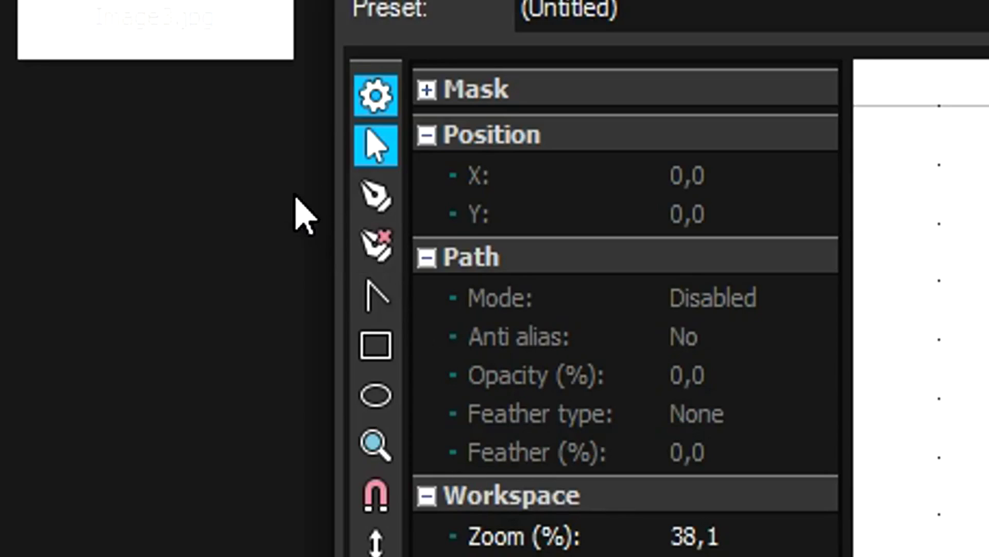
pyautogui.click(377, 200)
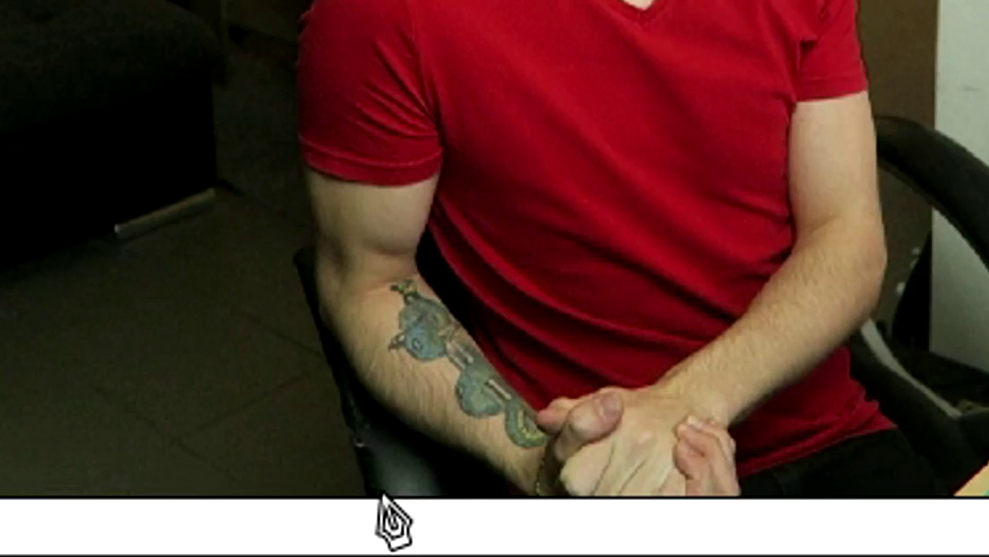
pyautogui.click(536, 352)
pyautogui.click(335, 367)
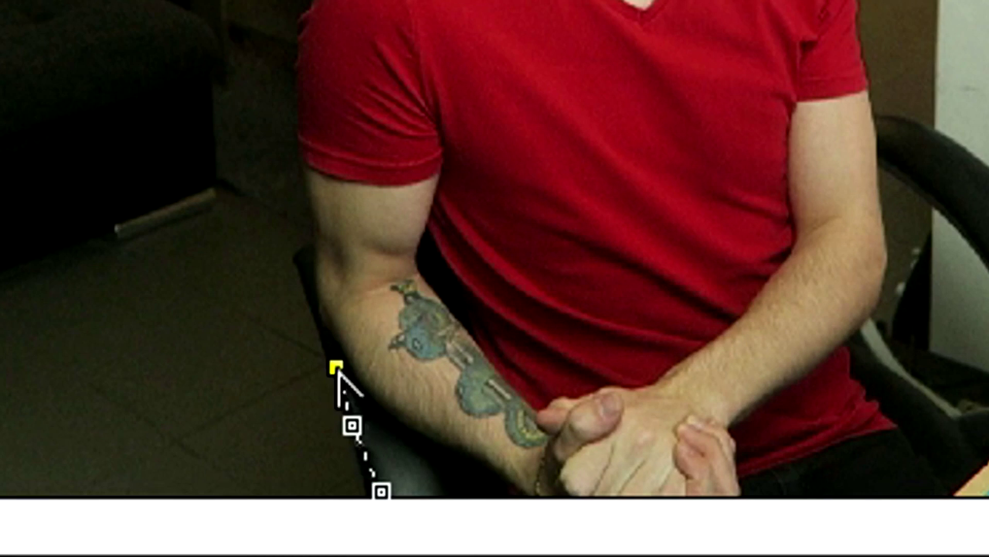
pyautogui.click(309, 289)
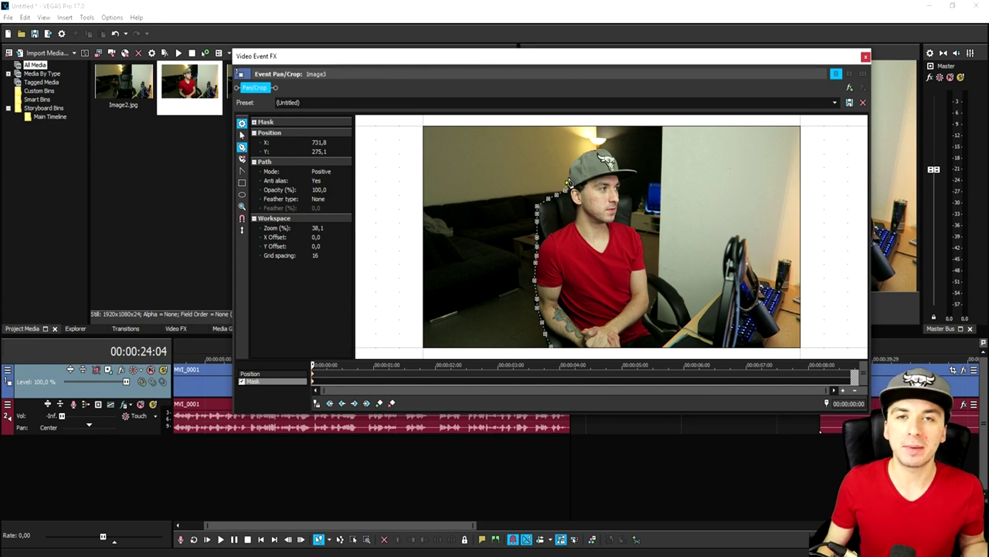
pyautogui.moveTo(571, 182); pyautogui.dragTo(572, 165)
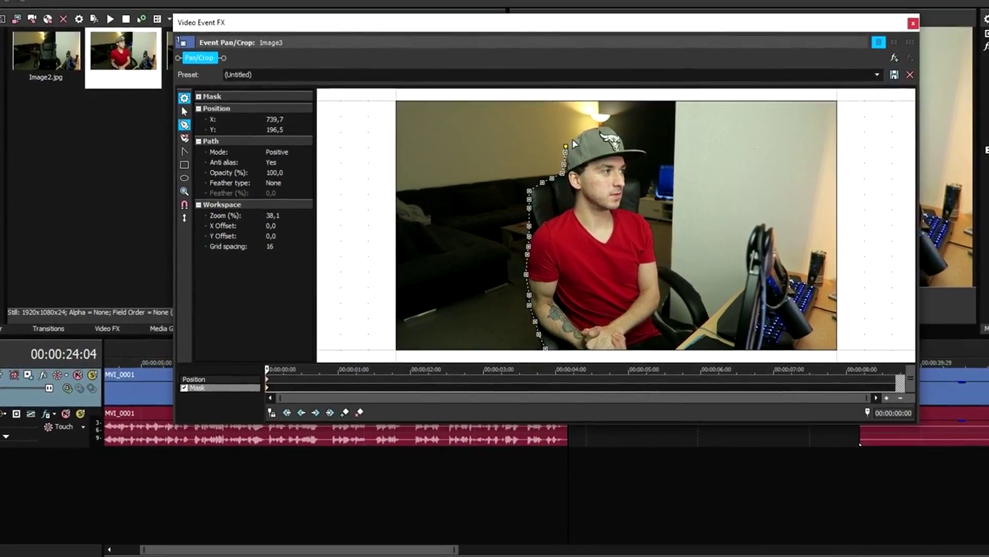
# - Trace mask points around the cap and down along its brim
pyautogui.click(575, 139)
pyautogui.click(587, 133)
pyautogui.click(598, 130)
pyautogui.click(598, 123)
pyautogui.click(609, 127)
pyautogui.click(615, 136)
pyautogui.click(616, 144)
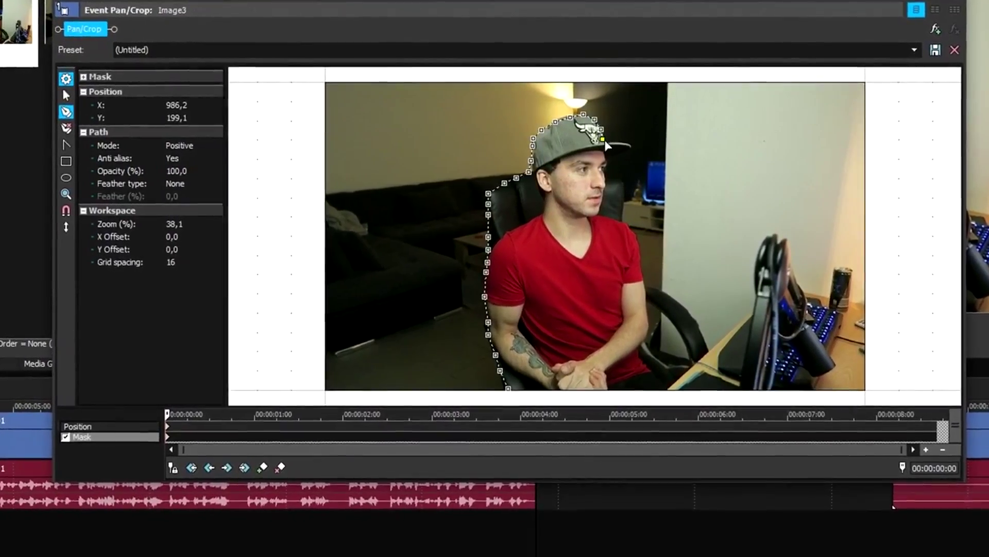
pyautogui.click(618, 141)
pyautogui.click(633, 142)
pyautogui.click(633, 151)
pyautogui.click(618, 151)
pyautogui.click(610, 156)
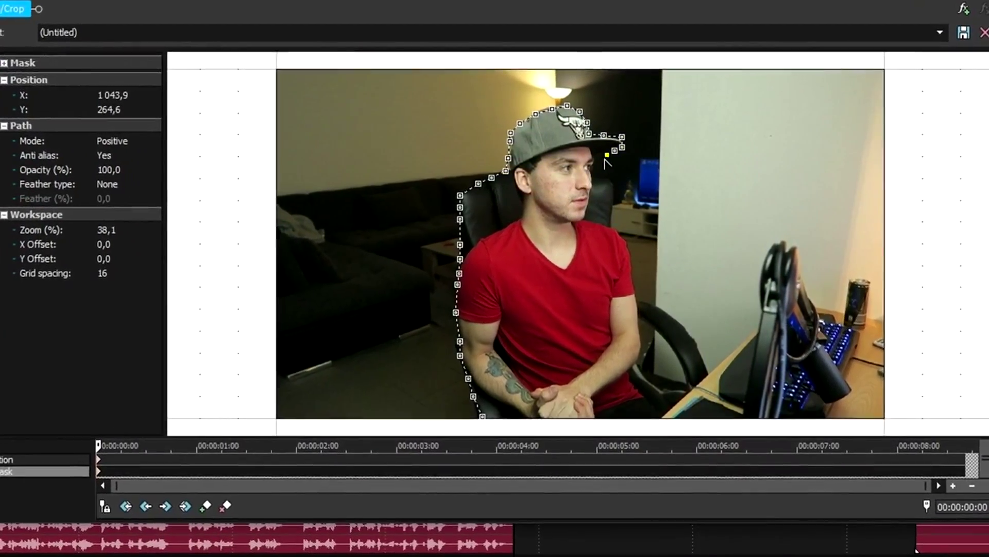
pyautogui.click(604, 160)
pyautogui.click(598, 166)
pyautogui.click(597, 172)
# - Continue the mask beside the neck, down the right arm to the frame bottom, and close it
pyautogui.click(587, 177)
pyautogui.click(598, 176)
pyautogui.click(605, 190)
pyautogui.click(604, 208)
pyautogui.click(603, 225)
pyautogui.click(587, 244)
pyautogui.click(605, 274)
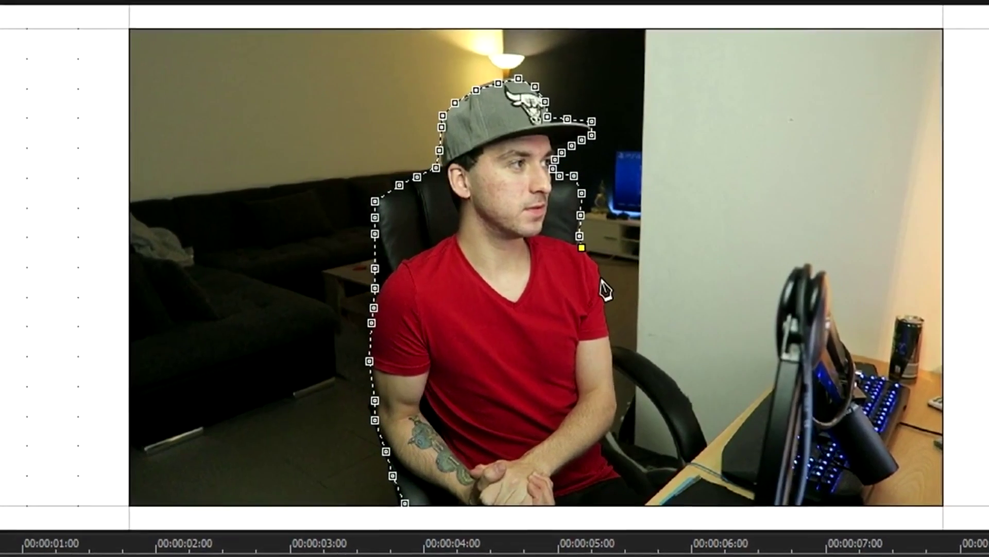
pyautogui.click(634, 356)
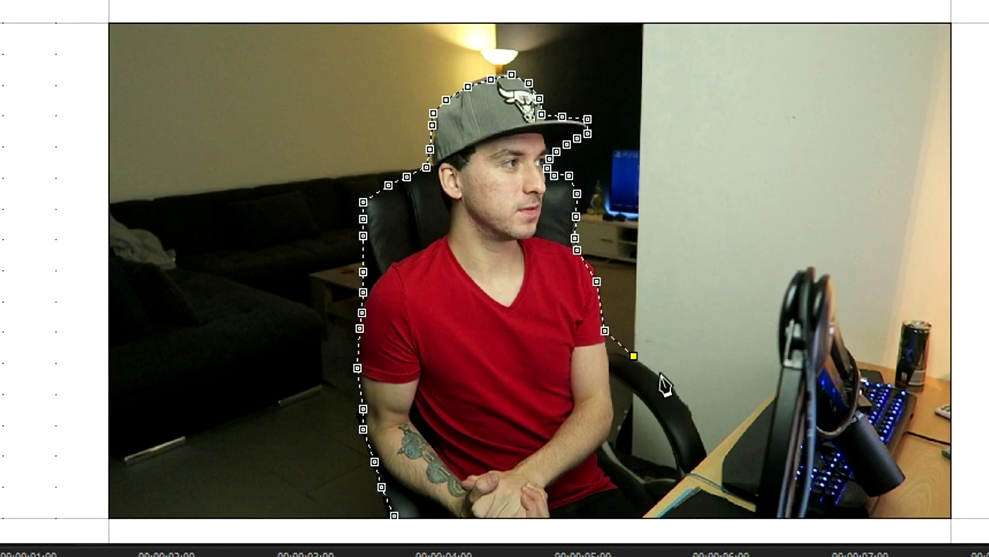
pyautogui.click(634, 521)
pyautogui.click(394, 515)
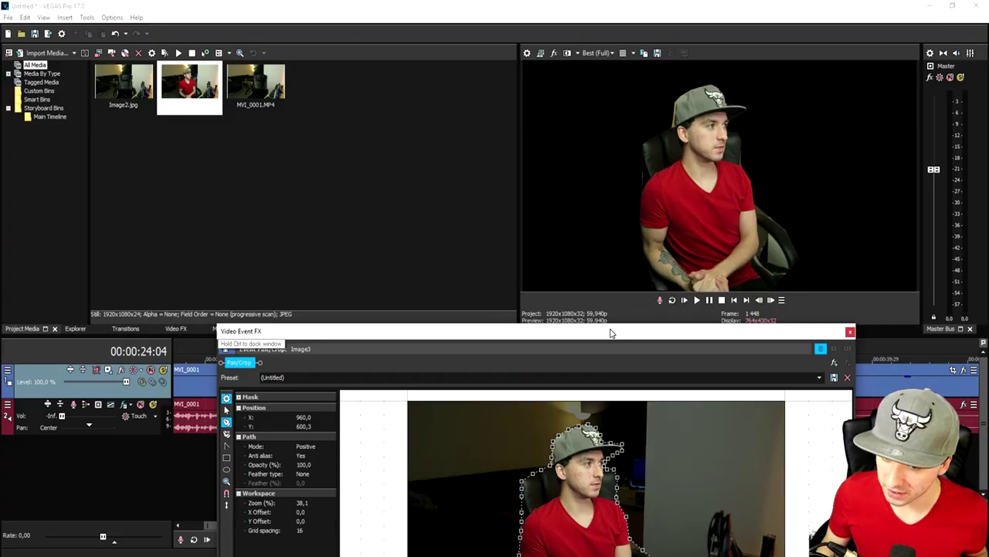
# - Reposition the Pan/Crop window and select mask points near the cap for editing
pyautogui.moveTo(610, 332); pyautogui.dragTo(624, 299)
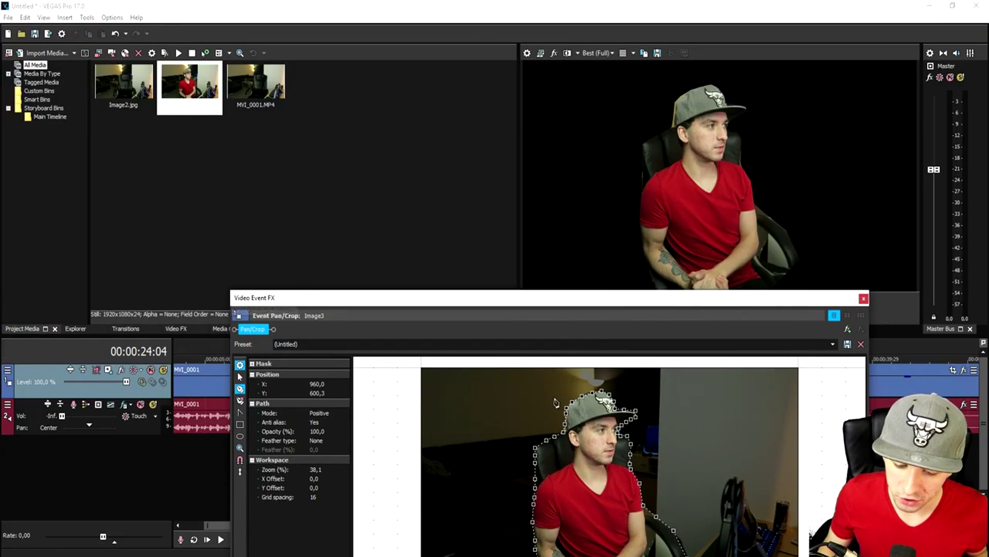
pyautogui.scroll(3, 546, 376)
pyautogui.click(544, 374)
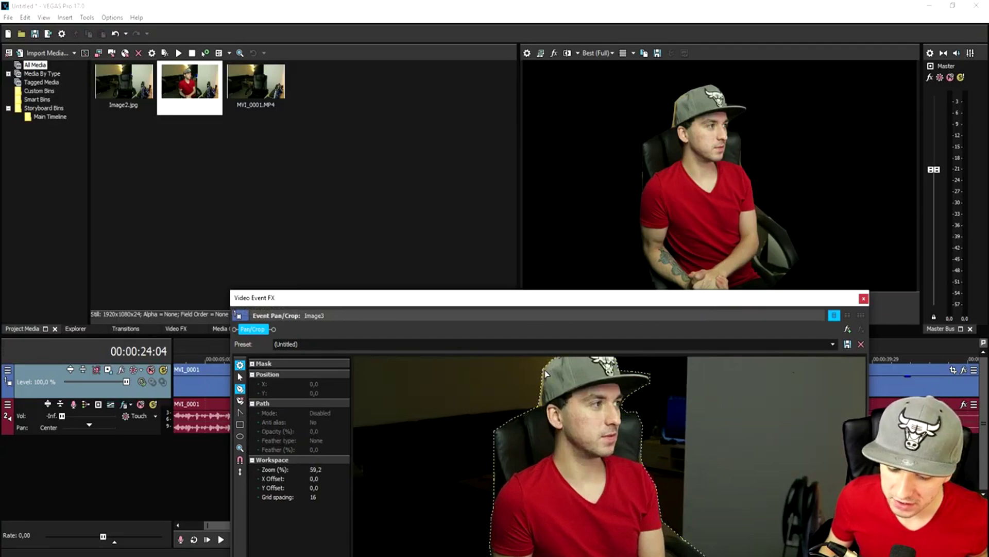
pyautogui.click(546, 370)
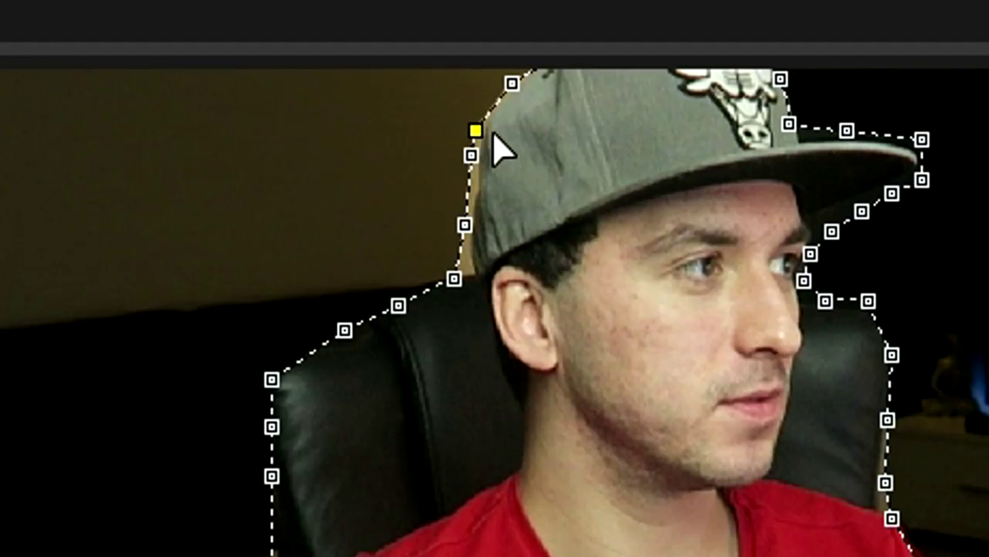
pyautogui.click(468, 192)
pyautogui.click(541, 394)
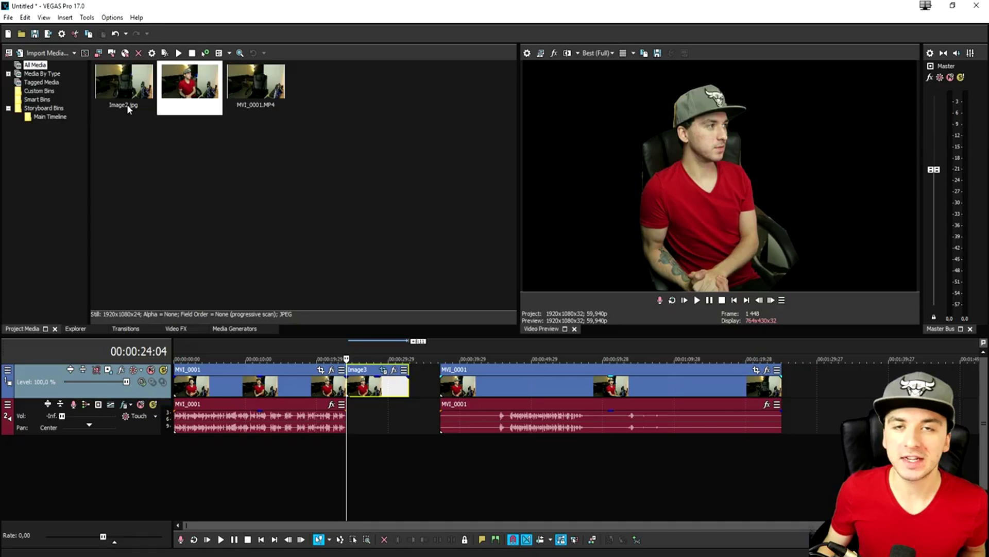
# - Place Image2.jpg on a new background track and extend it to end with Image3
pyautogui.moveTo(127, 104); pyautogui.dragTo(388, 416)
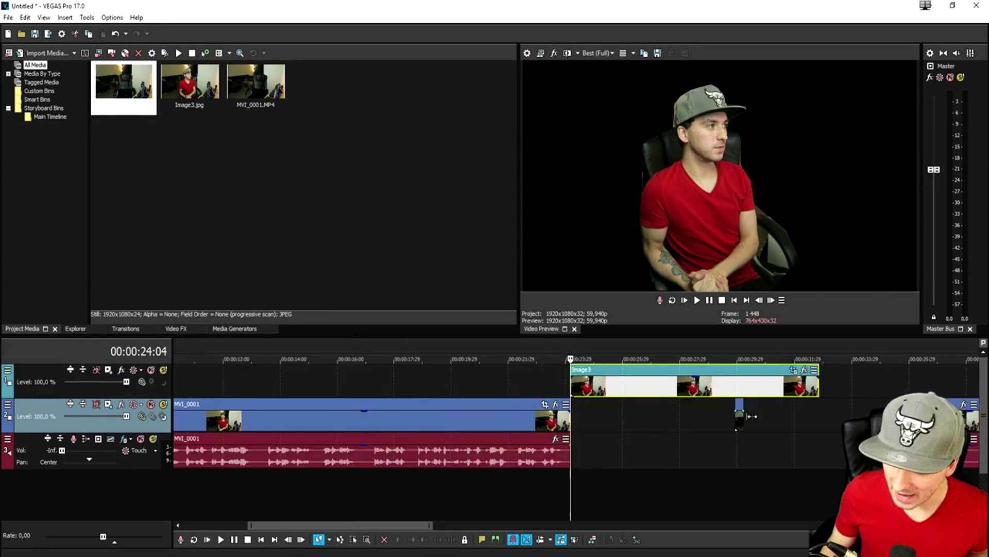
pyautogui.moveTo(824, 417); pyautogui.dragTo(668, 416)
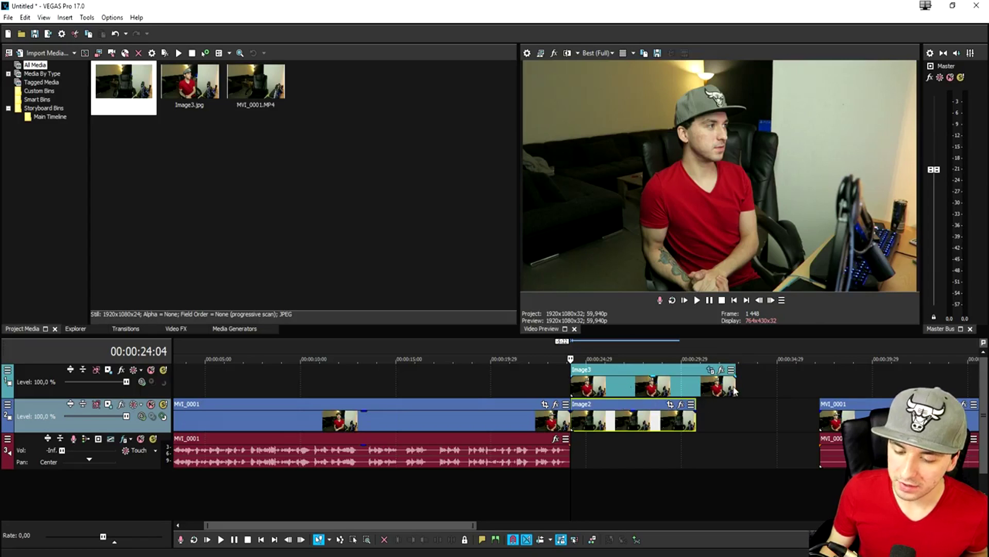
pyautogui.moveTo(699, 416); pyautogui.dragTo(737, 416)
pyautogui.press('space')
pyautogui.scroll(2, 670, 392)
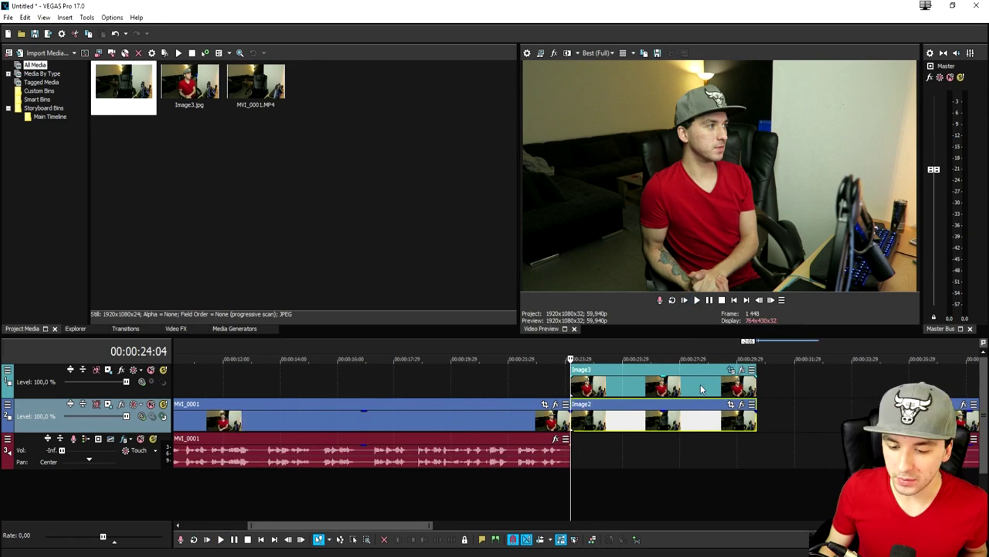
pyautogui.click(700, 384)
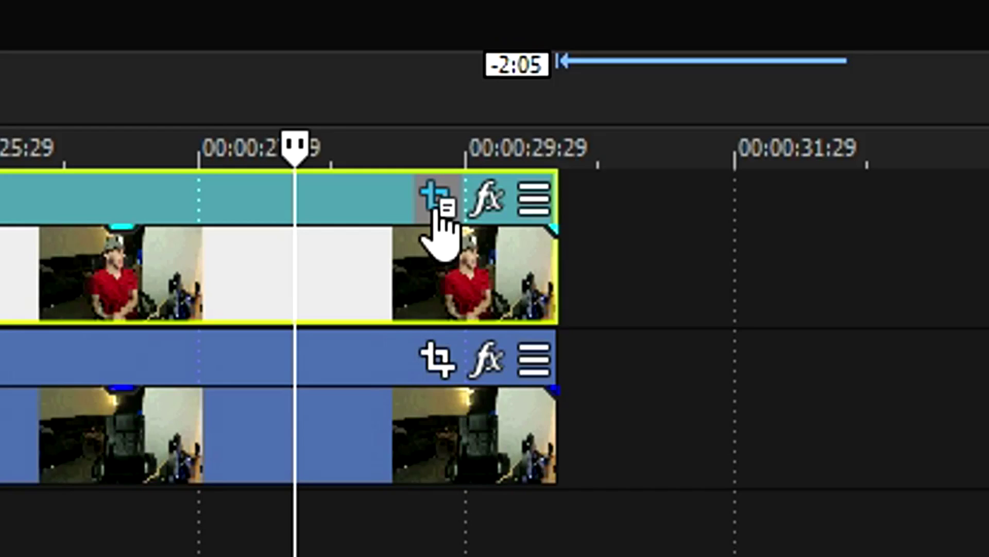
# - Keyframe Image3's Pan/Crop position to zoom in to 1584,3 × 891,2 at the clip end
pyautogui.click(437, 210)
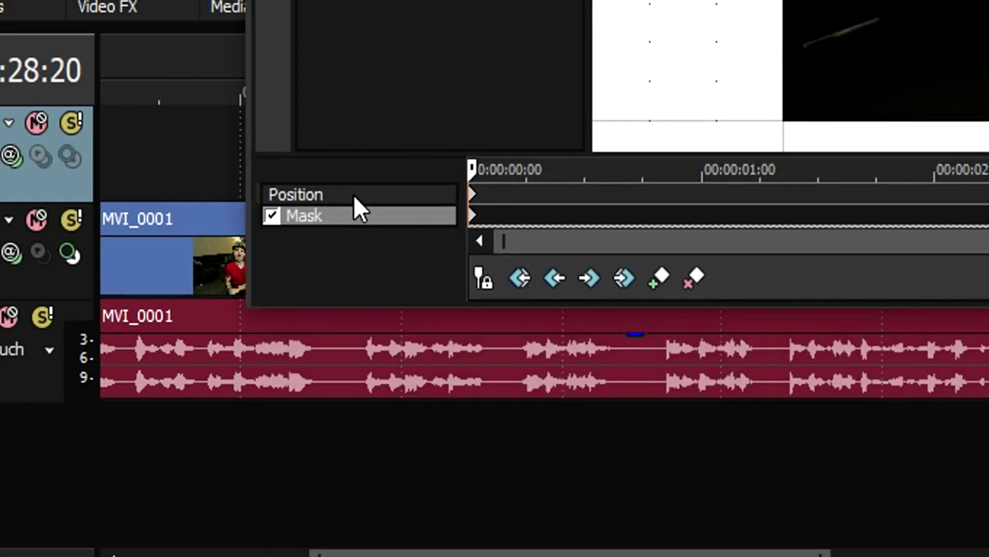
pyautogui.click(353, 194)
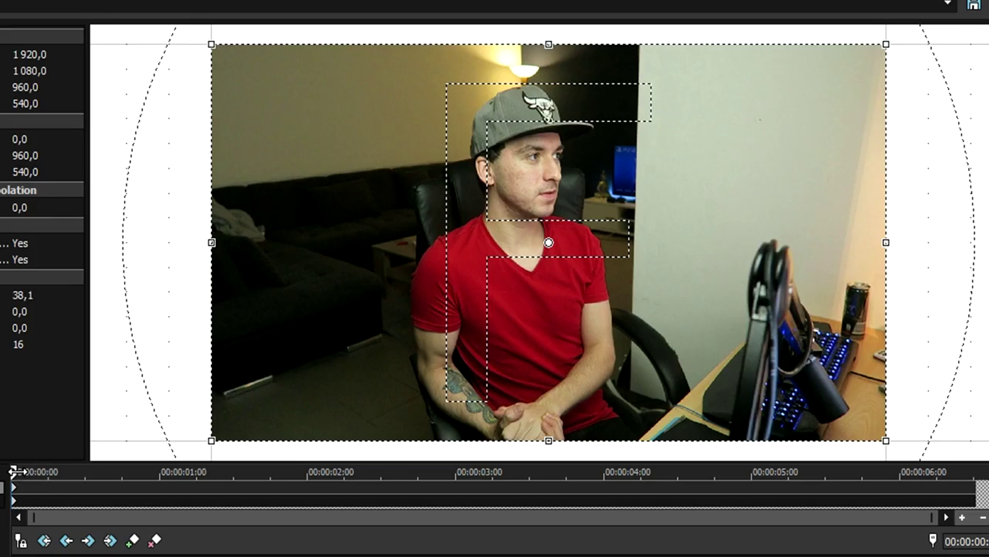
pyautogui.moveTo(17, 471); pyautogui.dragTo(975, 471)
pyautogui.moveTo(870, 31); pyautogui.dragTo(828, 70)
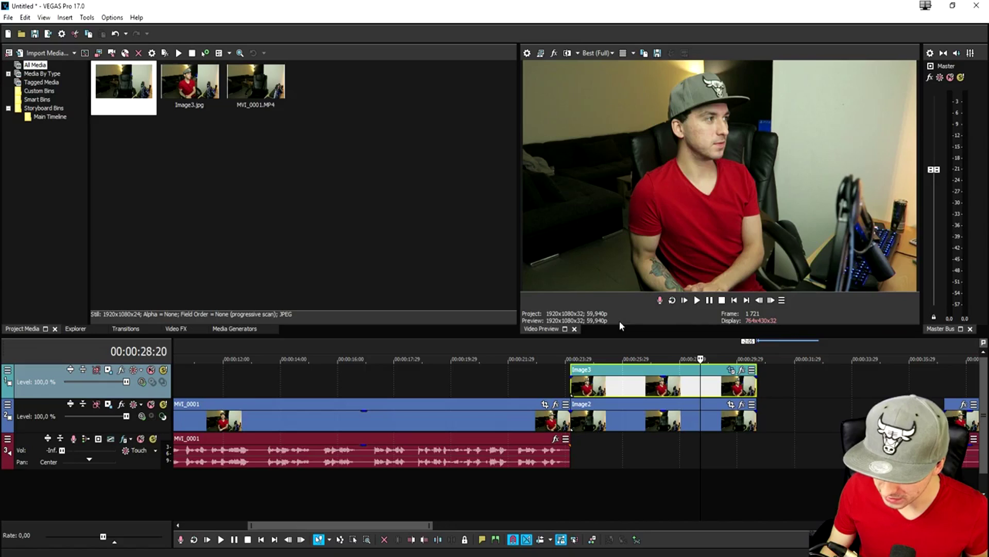
pyautogui.click(554, 342)
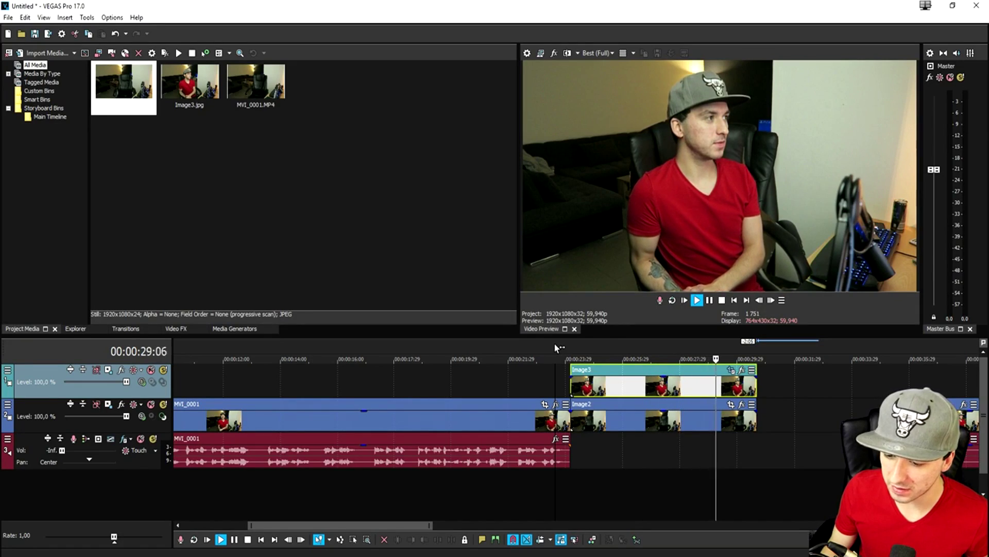
# - Stop playback and bring up the Video FX list with the Image2 snapshot selected
pyautogui.press('space')
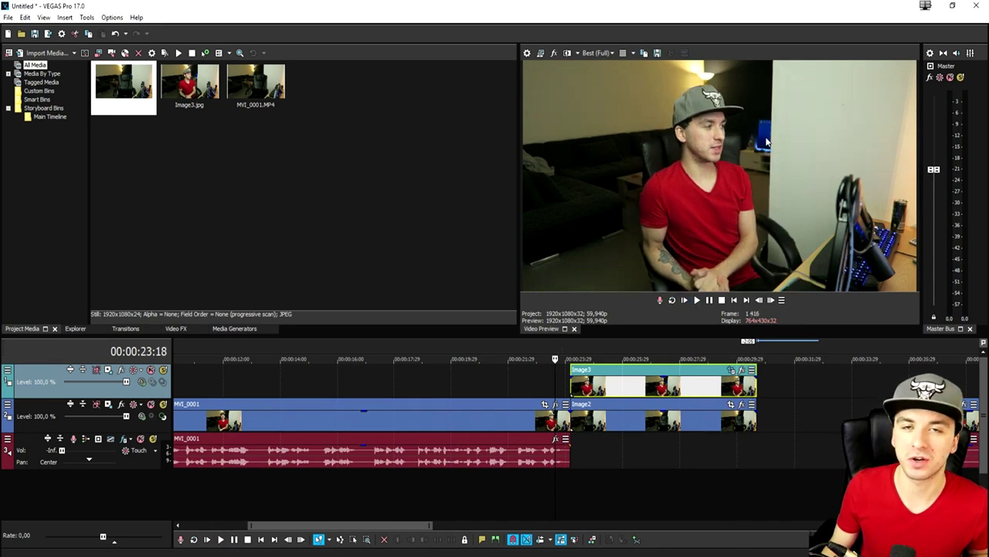
pyautogui.click(619, 422)
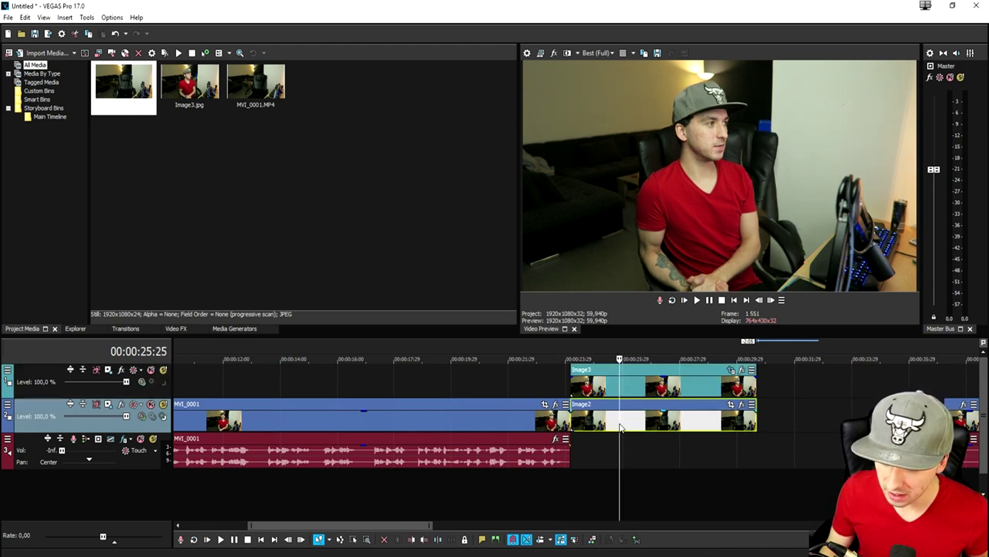
pyautogui.click(175, 329)
# - Apply Gaussian Blur's Light Blur preset to the Image2 snapshot
pyautogui.scroll(-3, 67, 273)
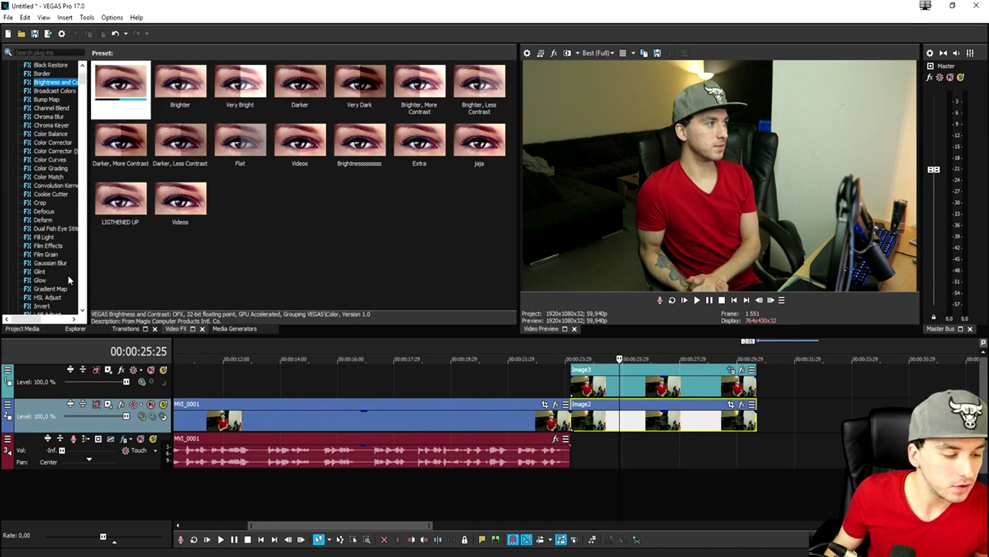
pyautogui.click(60, 237)
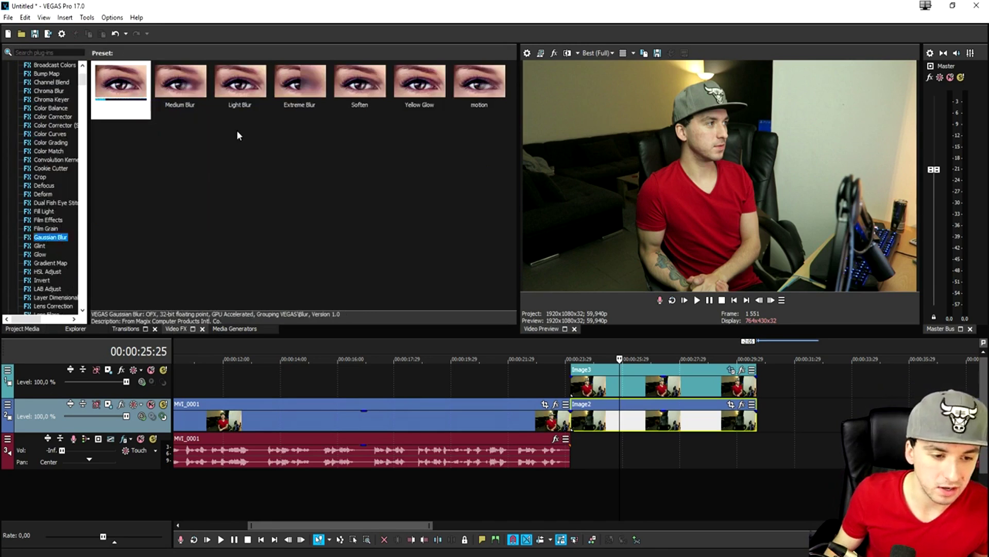
pyautogui.click(247, 86)
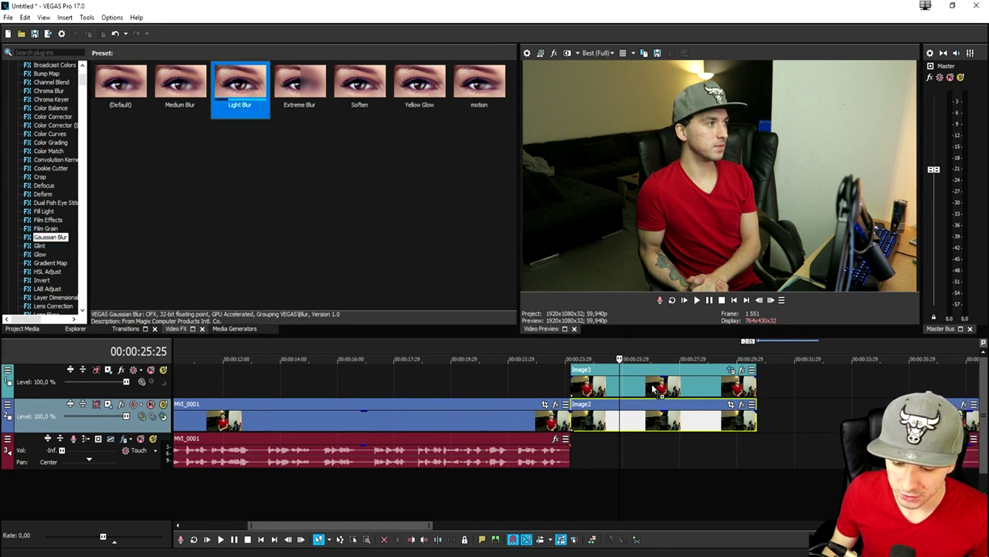
pyautogui.moveTo(660, 425); pyautogui.dragTo(661, 426)
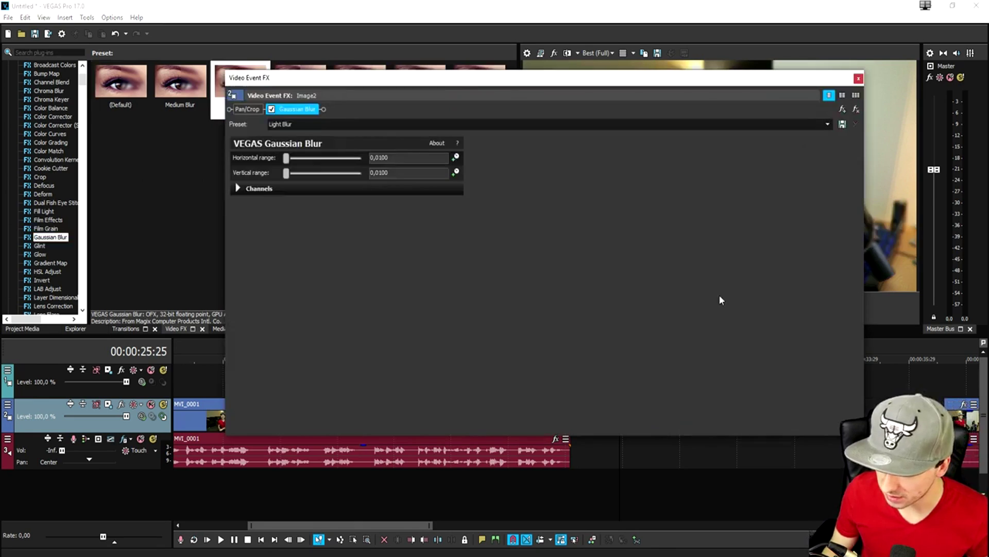
pyautogui.click(858, 79)
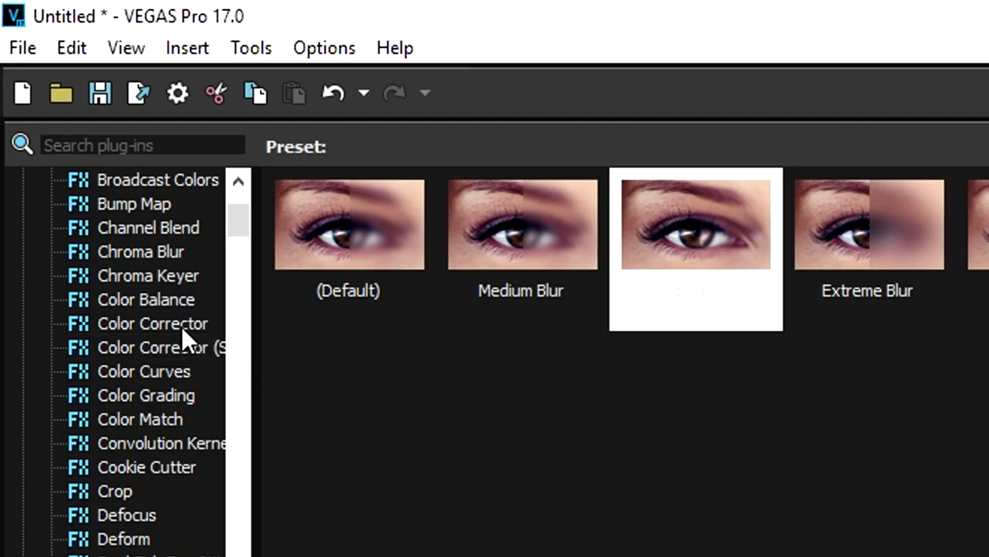
# - Add Color Corrector's Red Midtones preset to Image2, then return the cursor before the clone section
pyautogui.click(63, 118)
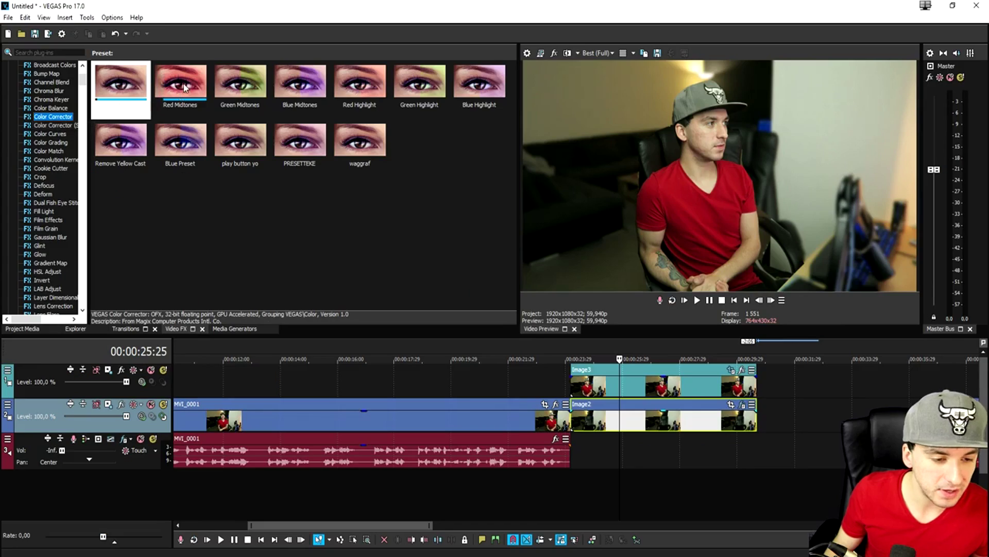
pyautogui.moveTo(521, 231); pyautogui.dragTo(726, 336)
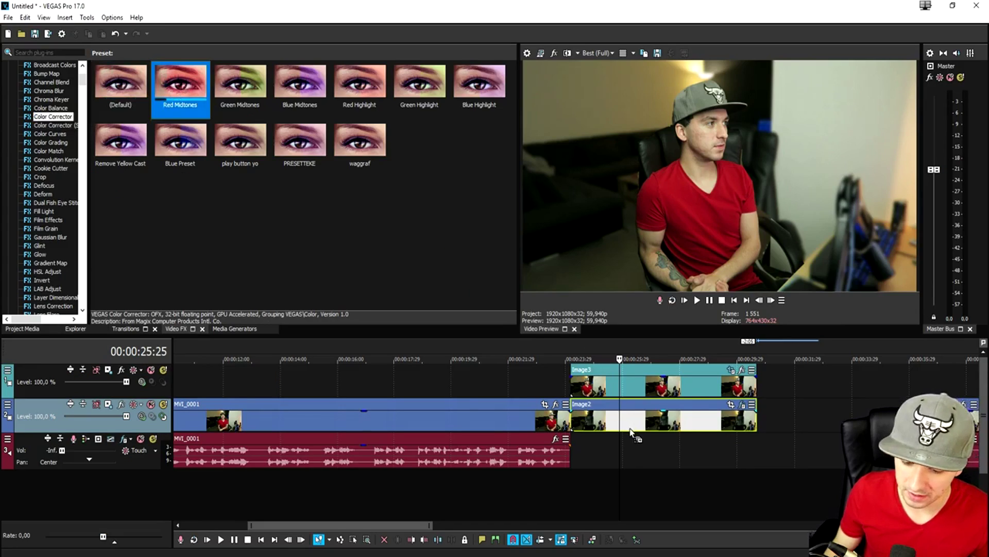
pyautogui.moveTo(631, 432); pyautogui.dragTo(631, 430)
pyautogui.click(859, 79)
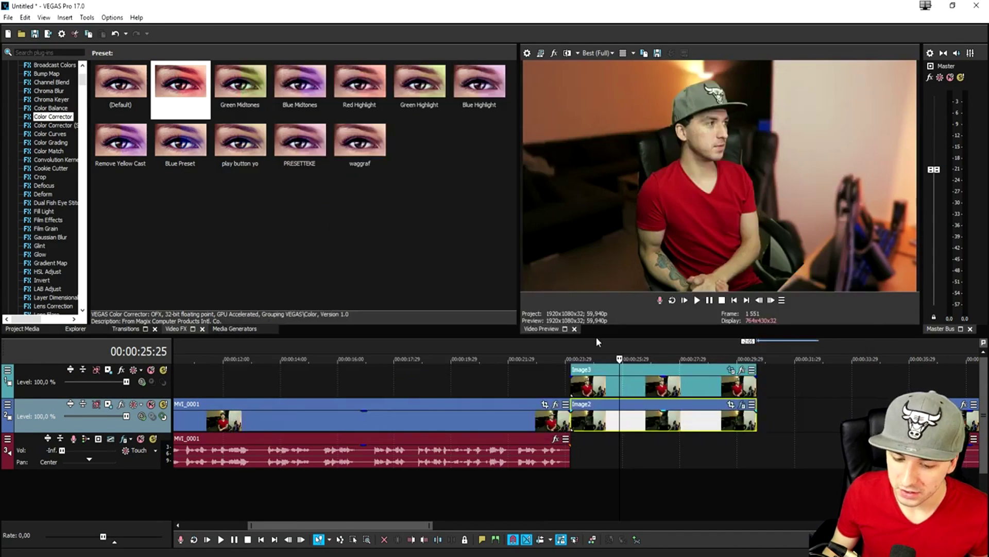
pyautogui.click(542, 351)
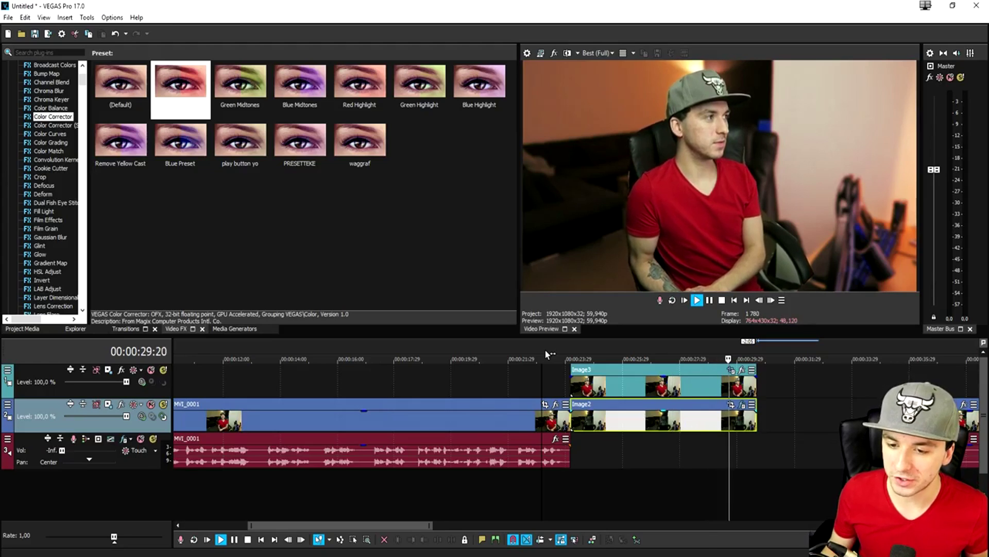
pyautogui.press('space')
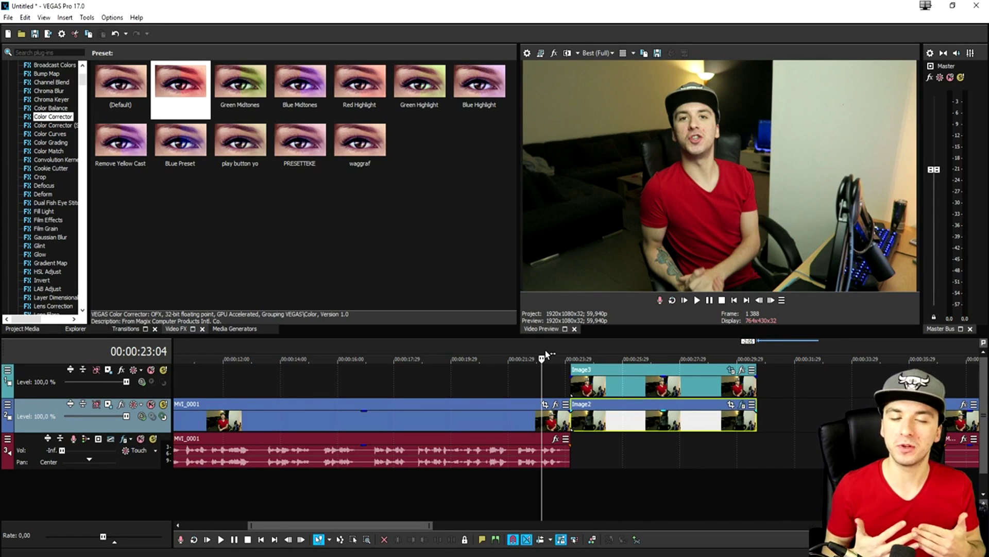
pyautogui.press('space')
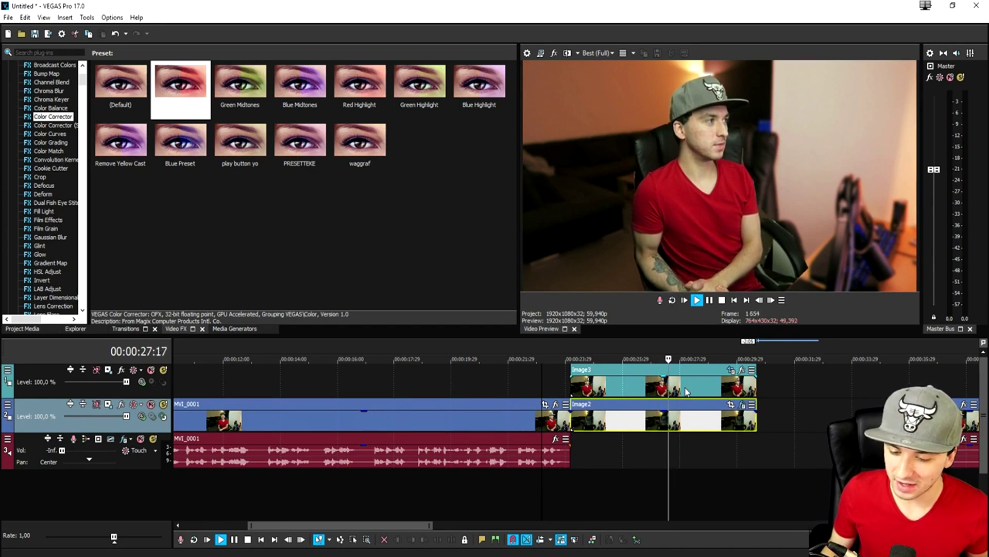
pyautogui.press('space')
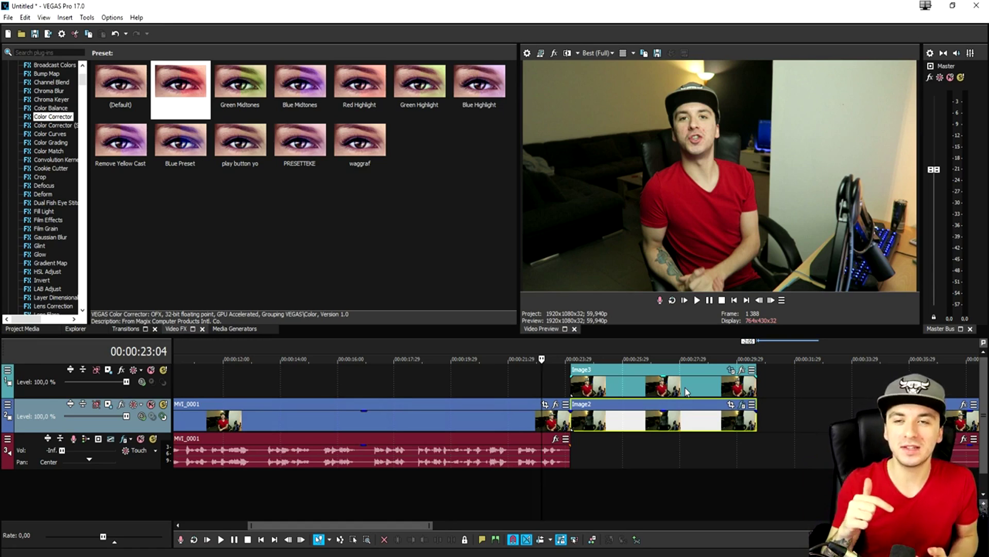
pyautogui.scroll(-3, 686, 391)
pyautogui.click(557, 419)
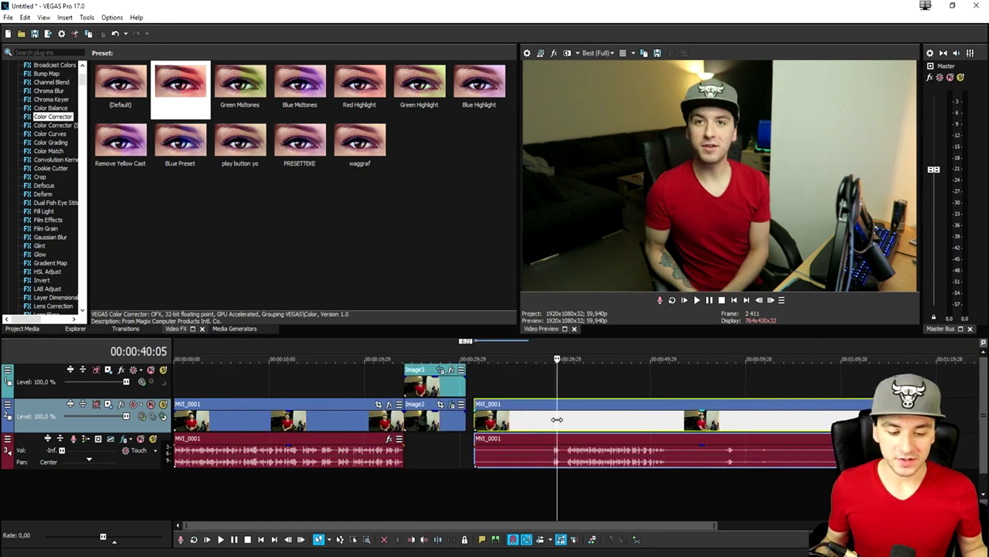